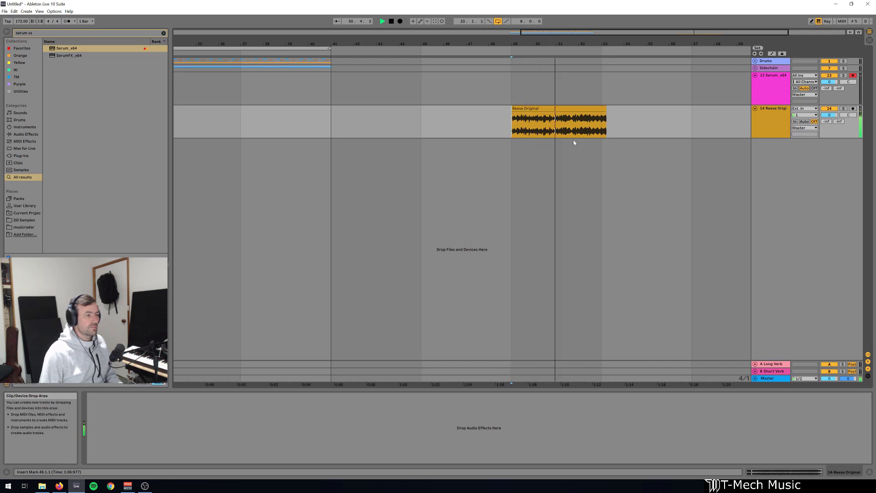
Step: Stop playback and, in the Serum track's oscillator A, load the Analog wavetable Basic Shapes with its position on the sawtooth
key("space")
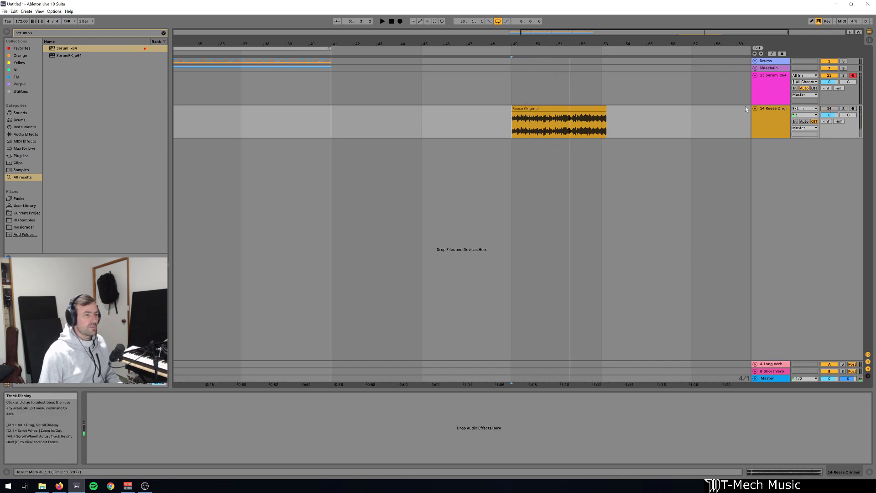
left_click(736, 95)
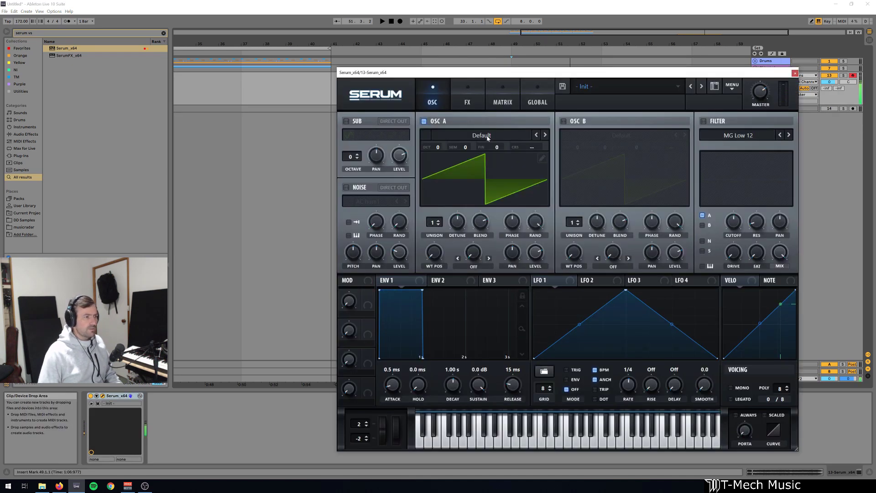
left_click(486, 138)
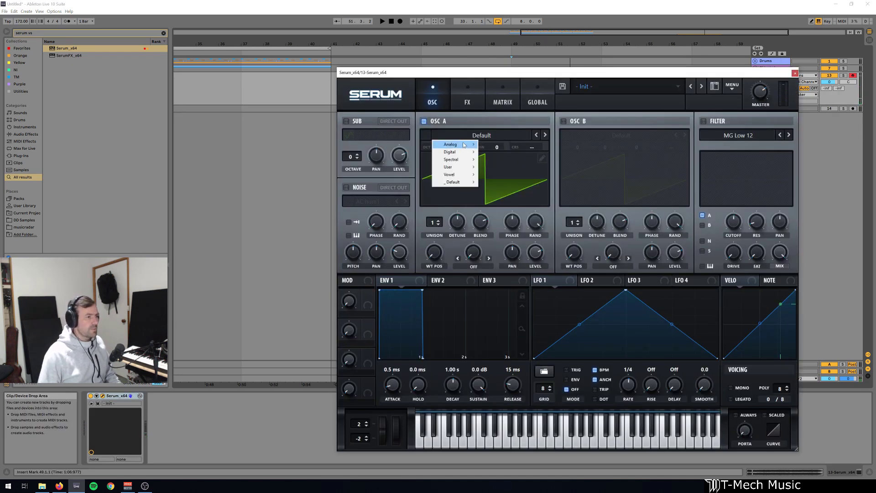
mouse_move(465, 144)
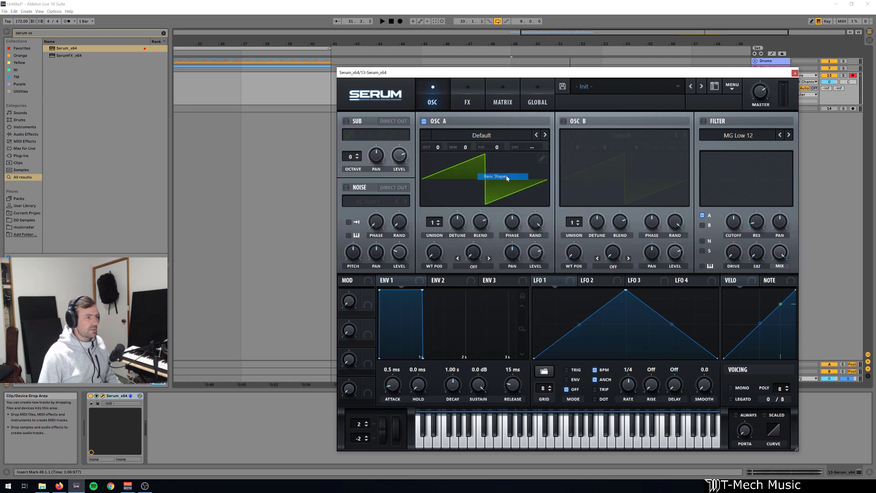
left_click(505, 176)
left_click_drag(439, 251, 434, 237)
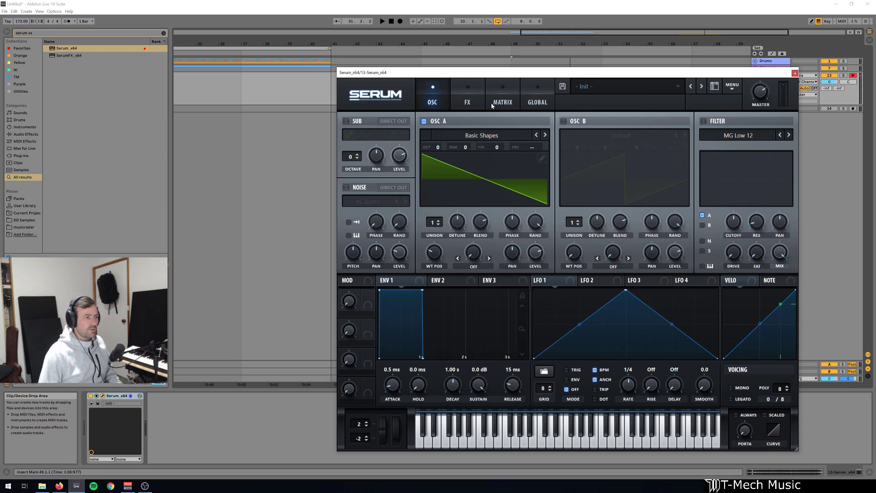
Step: Set oscillator A's unison to 2 voices and audition the sound on low notes
left_click(436, 223)
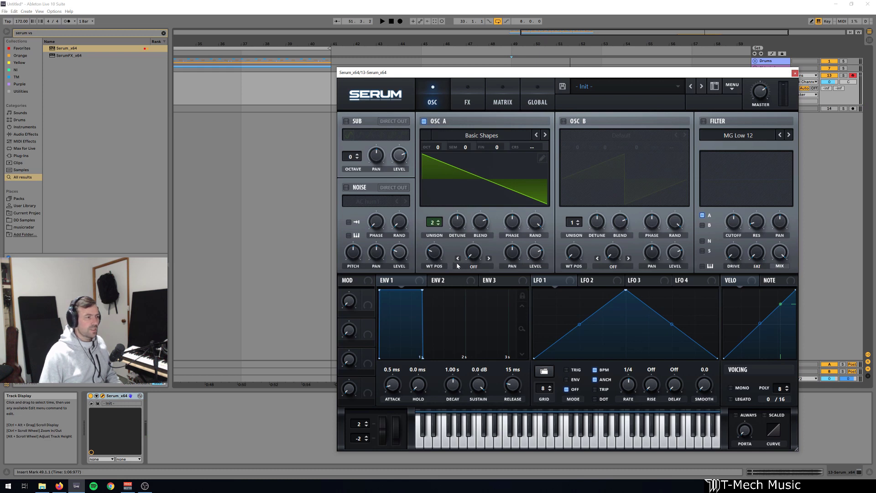
key("z")
key("a")
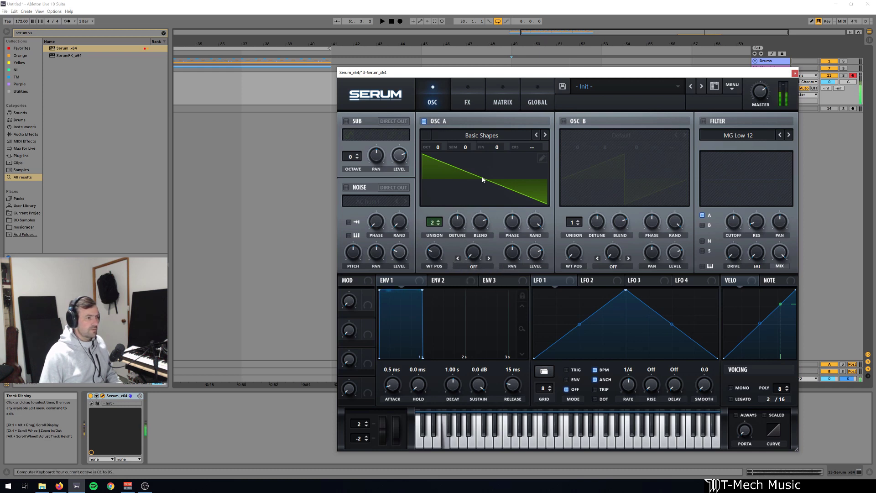
key("z")
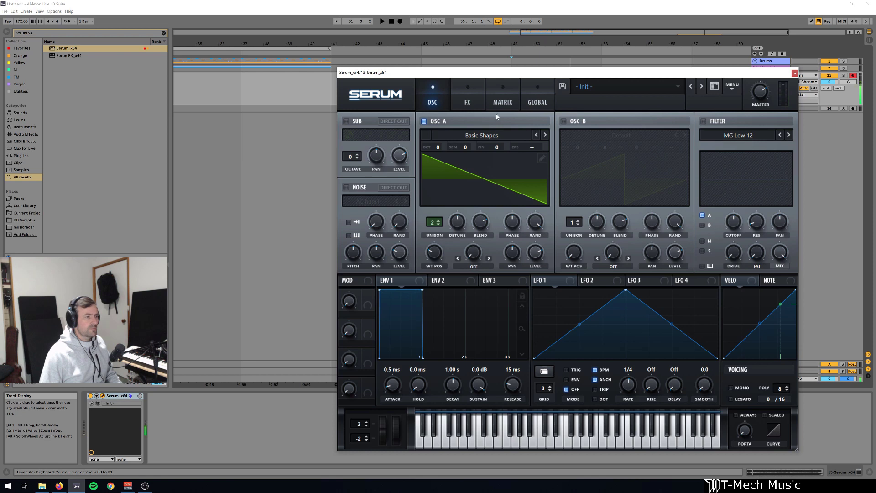
Step: Set oscillator A's unison width to 0 in Serum's global settings
left_click(537, 102)
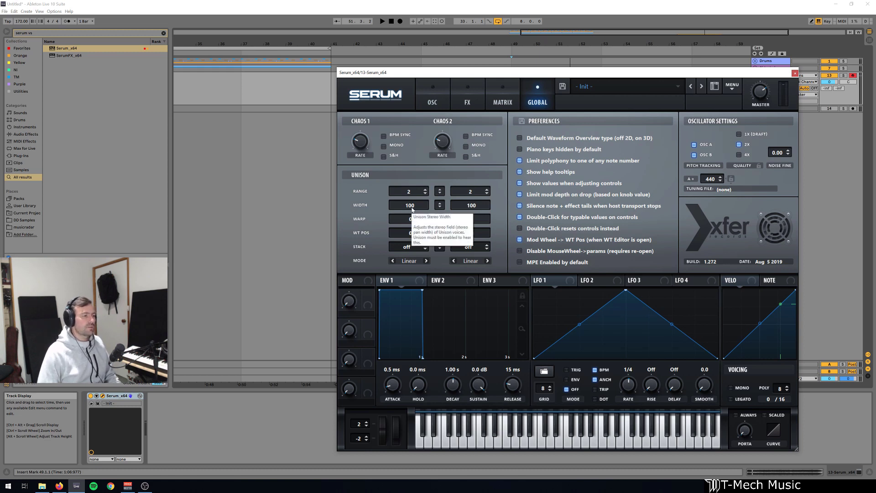
left_click_drag(412, 208, 414, 238)
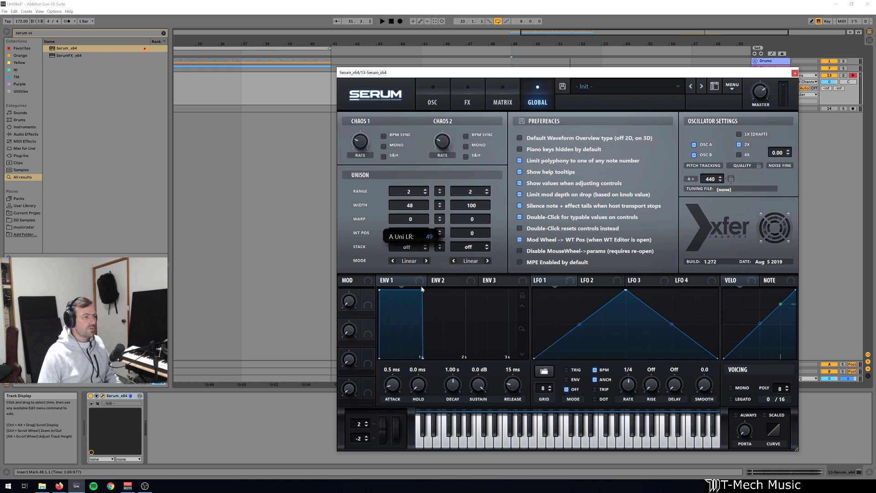
left_click_drag(428, 339, 425, 357)
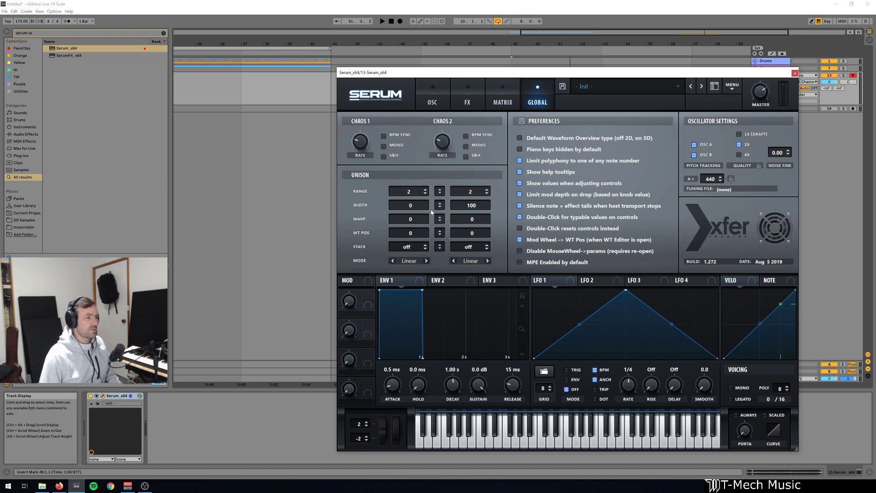
Step: Compare high and low unison detune amounts on oscillator A, ending on a lower detune
left_click(432, 98)
left_click_drag(461, 223, 455, 248)
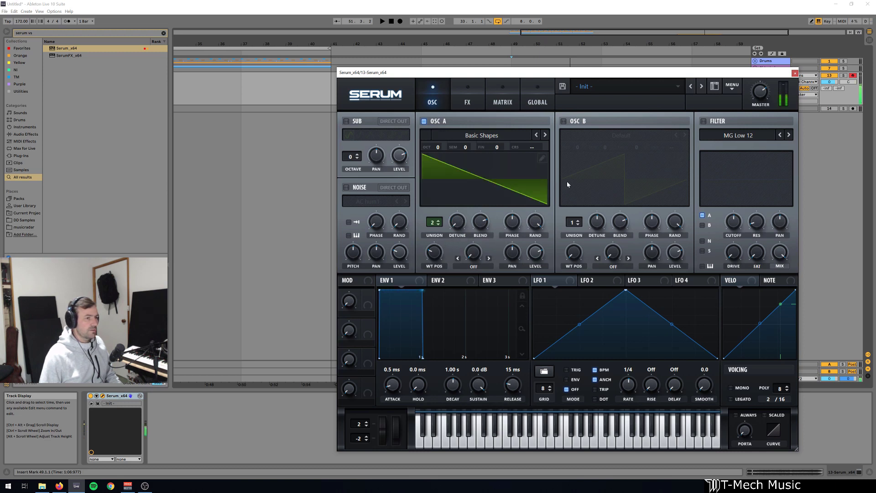
left_click(459, 227)
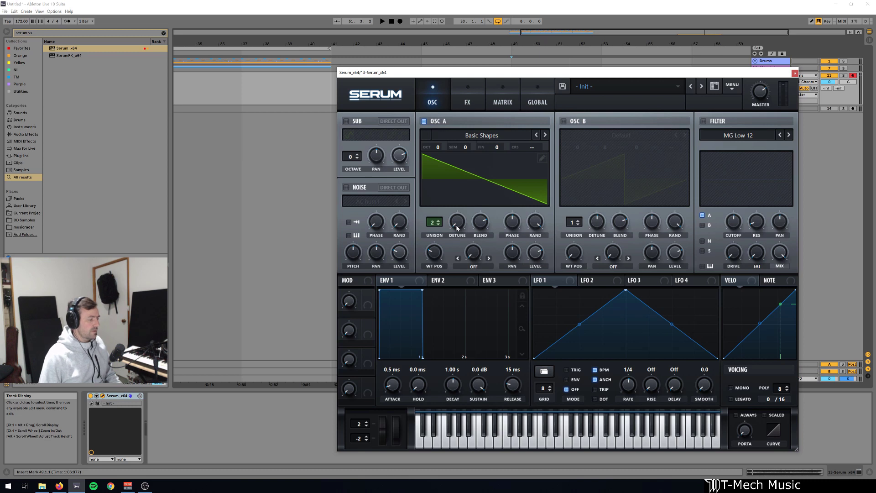
left_click_drag(458, 226, 464, 184)
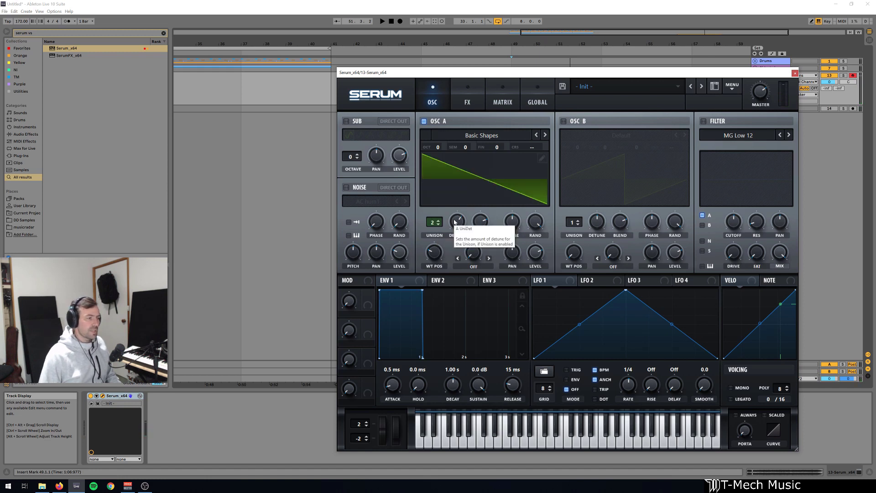
left_click_drag(457, 222, 465, 245)
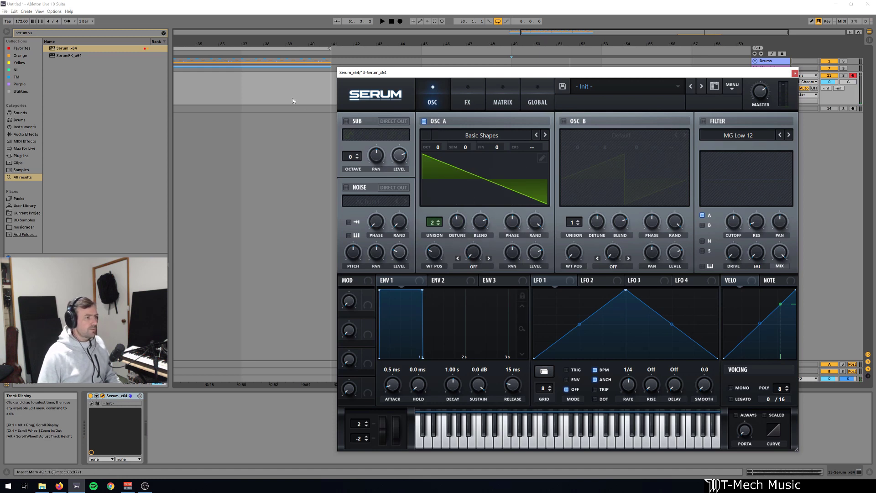
Step: Enable the sub oscillator at octave -1 with the second, rounded waveform and audition it on low notes
left_click(347, 122)
left_click(356, 159)
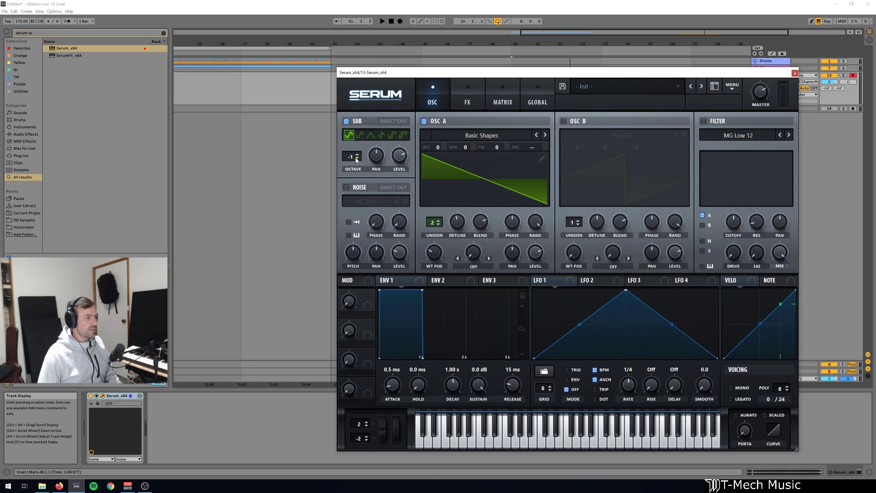
left_click(360, 136)
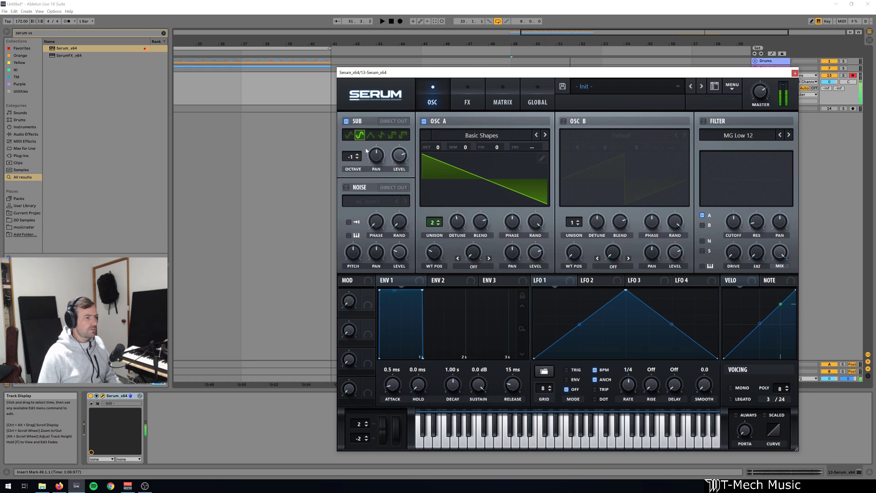
key("z")
key("a")
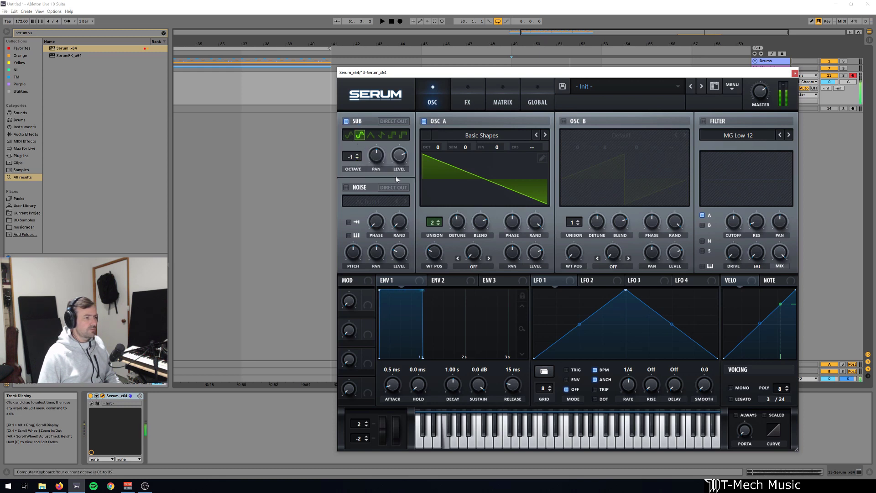
Step: Enable the filter and set its type to MG Low 24
left_click(704, 122)
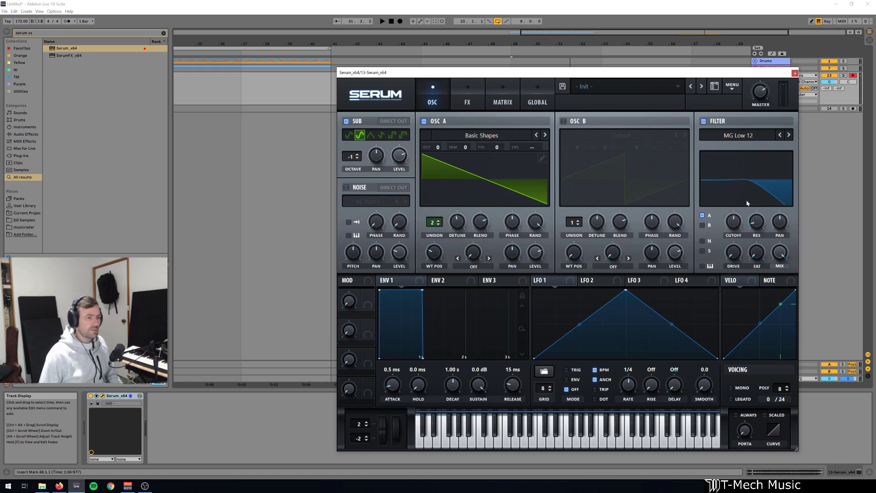
left_click(788, 135)
left_click(787, 135)
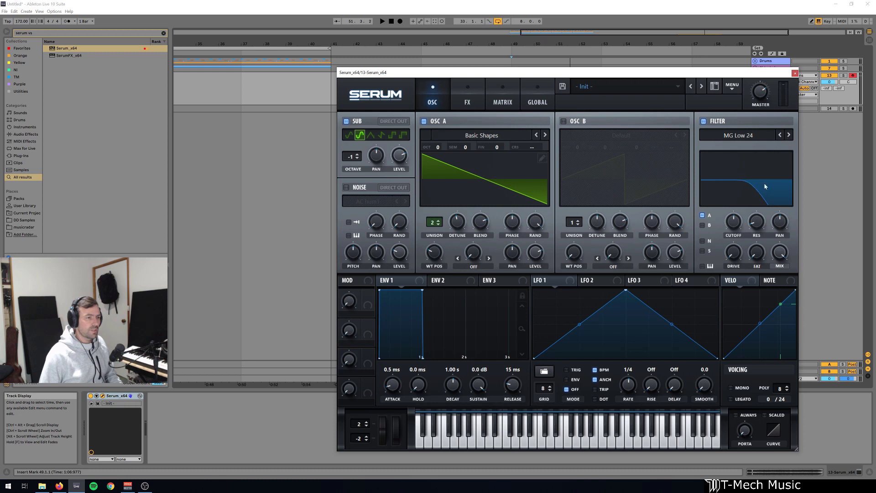
Step: Raise the filter drive and audition the bass across different octaves
key("a")
mouse_move(736, 225)
left_click_drag(734, 253, 736, 194)
key("a")
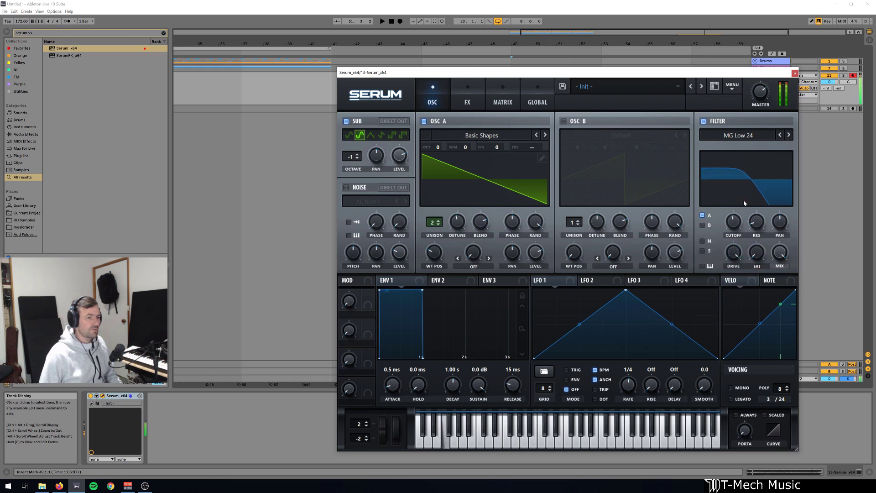
key("a")
key("a")
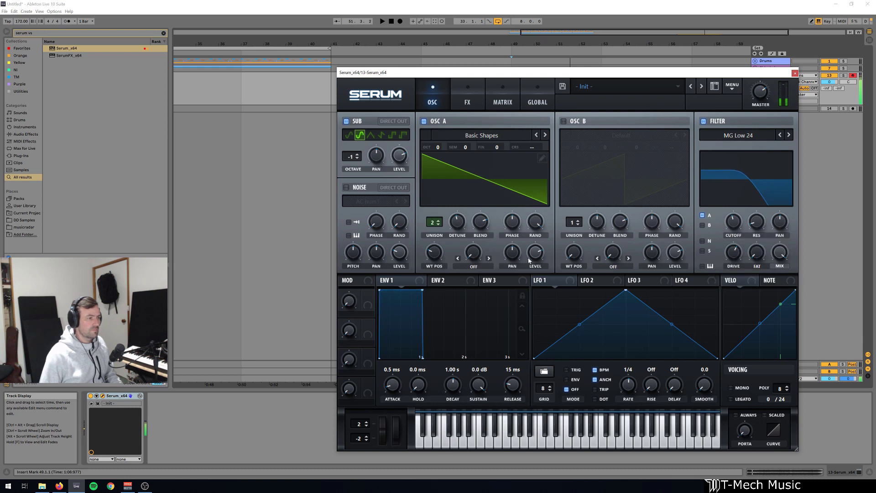
key("a")
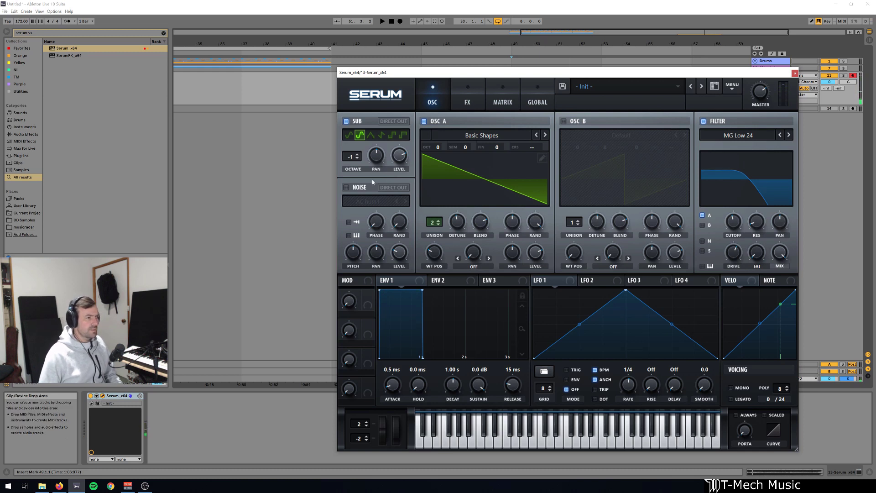
key("a")
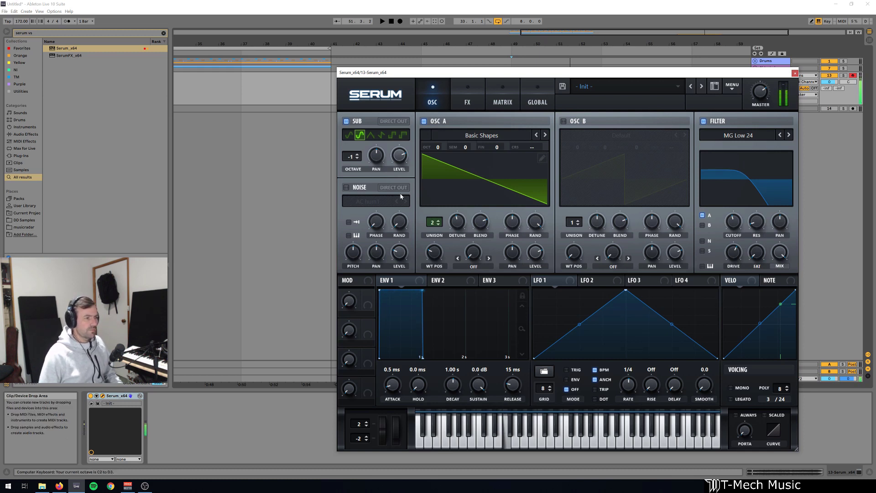
key("x")
key("z")
key("z")
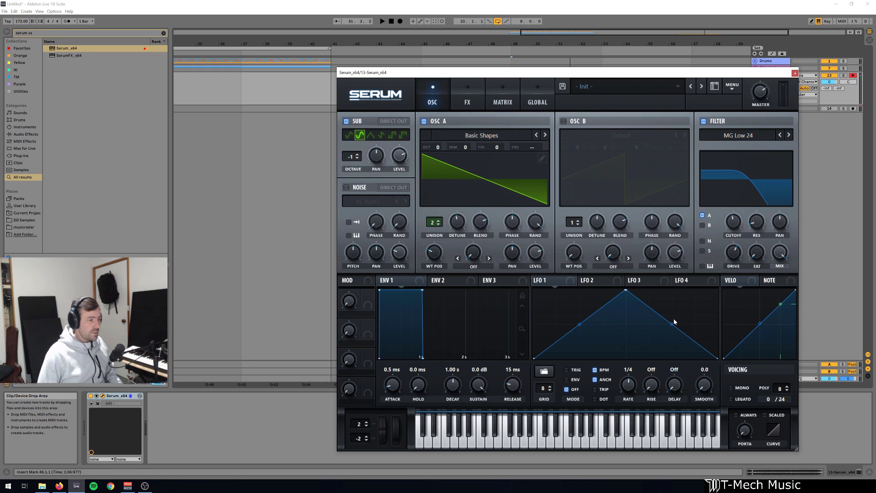
Step: Assign LFO 1 to the filter cutoff, set its rate to 1/2 and adjust the modulation depth
left_click_drag(537, 280, 755, 206)
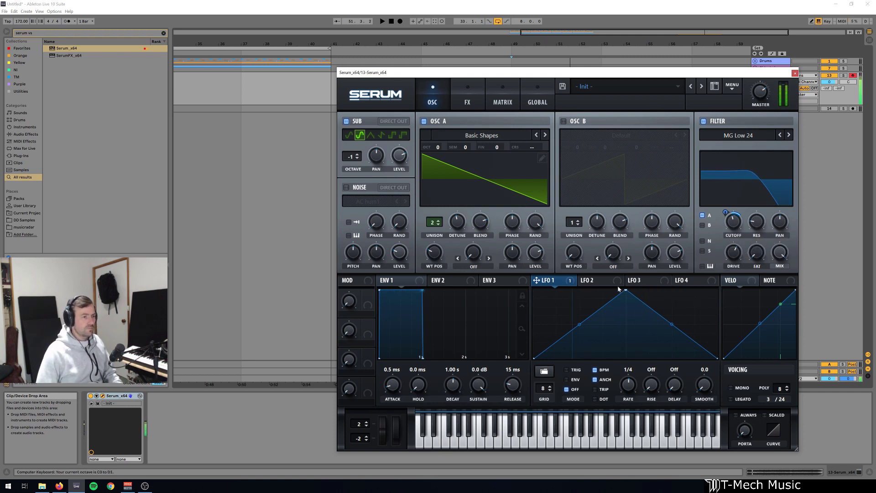
left_click_drag(628, 385, 632, 393)
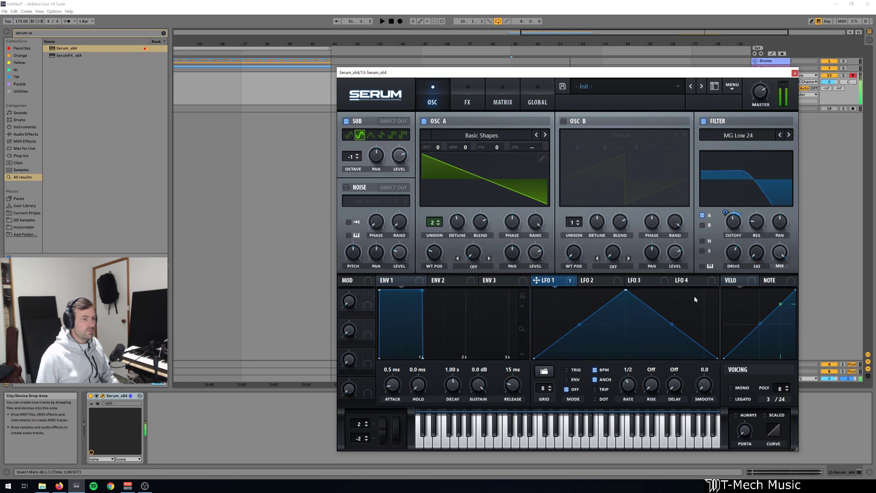
left_click_drag(724, 213, 726, 220)
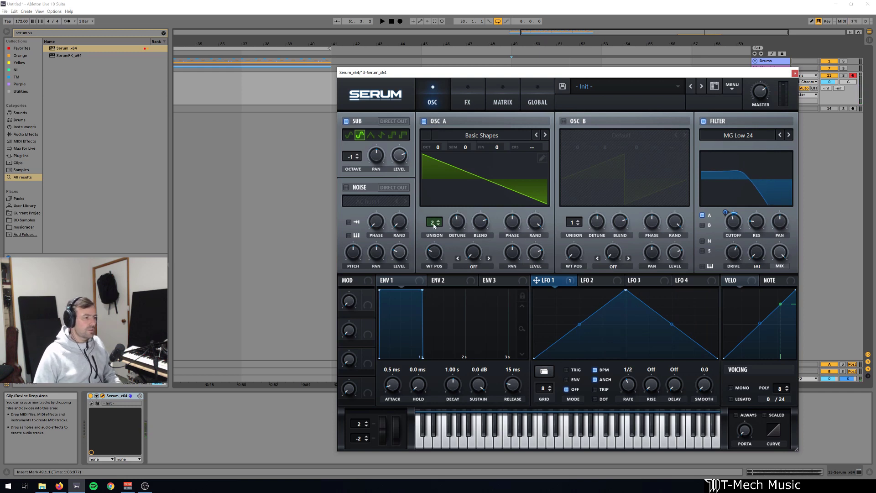
Step: Try oscillator A with 9 and 5 unison voices, adjusting the filter cutoff between the two
left_click_drag(441, 223, 445, 164)
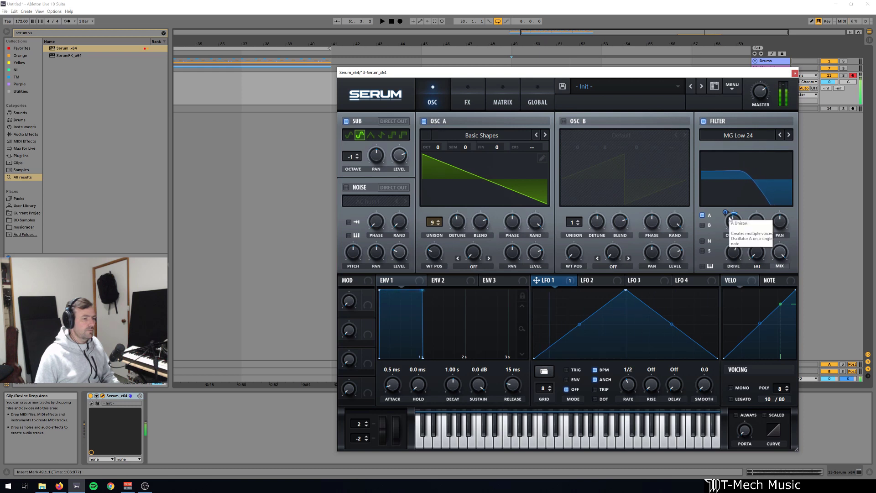
mouse_move(732, 227)
left_mouse_down()
mouse_move(734, 205)
mouse_move(736, 233)
left_mouse_up()
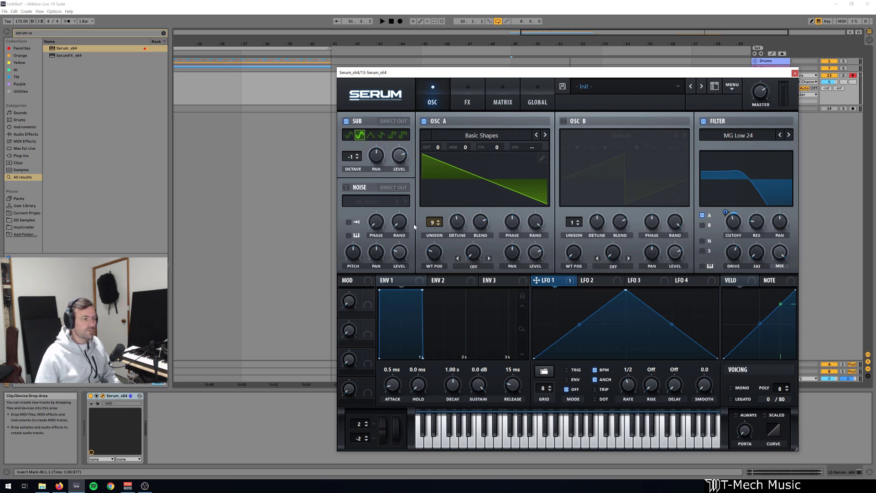
left_click_drag(436, 224, 538, 261)
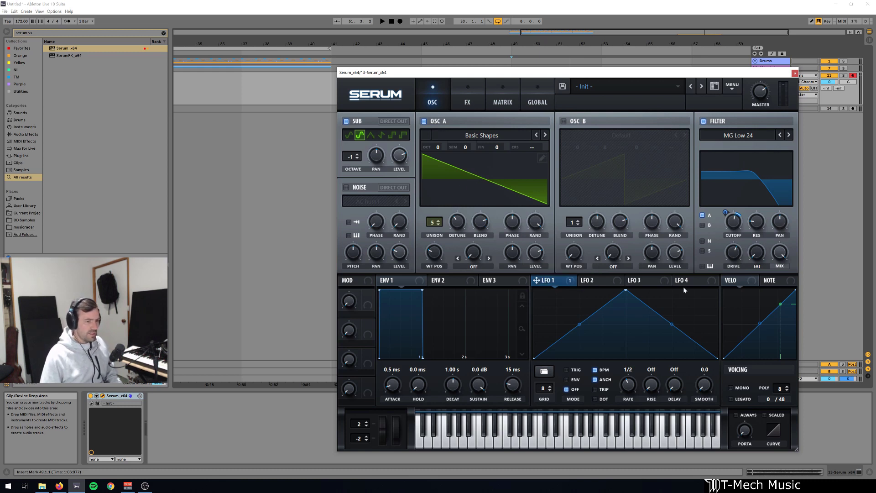
Step: With the filter bypassed, set oscillator A to 2 unison voices and lower its detune
left_click(779, 283)
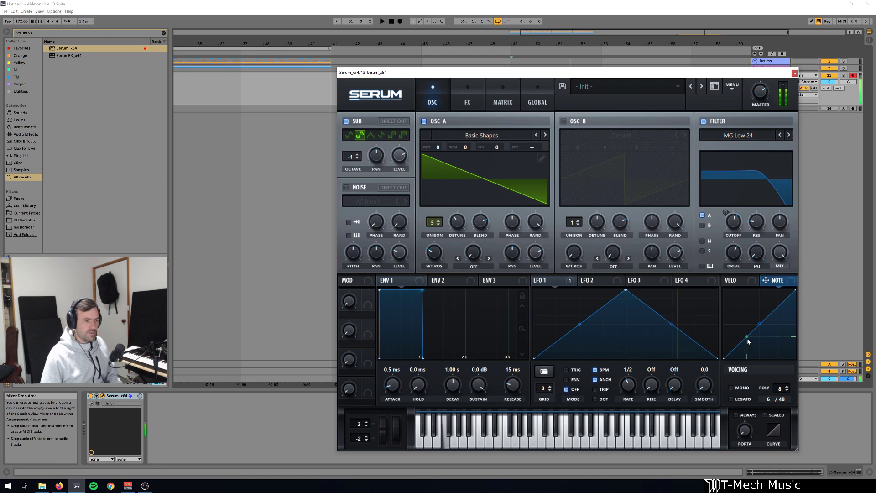
left_click(704, 122)
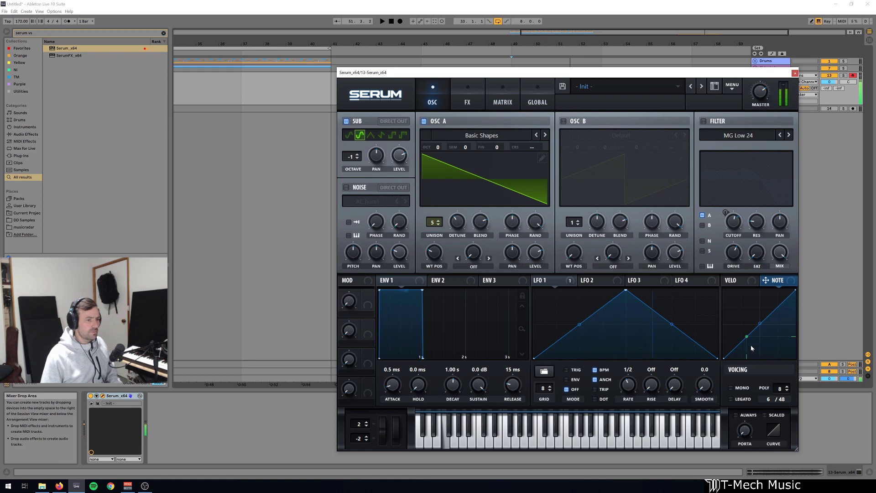
left_click_drag(452, 227, 437, 252)
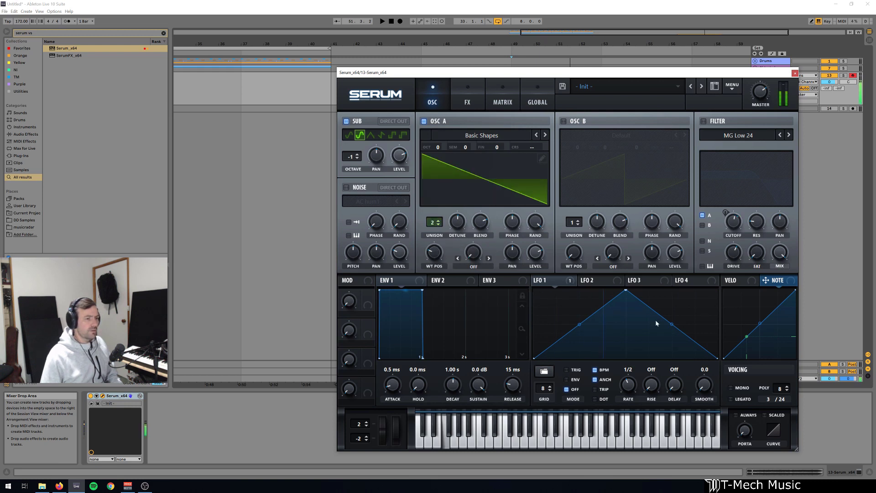
left_click_drag(457, 221, 459, 246)
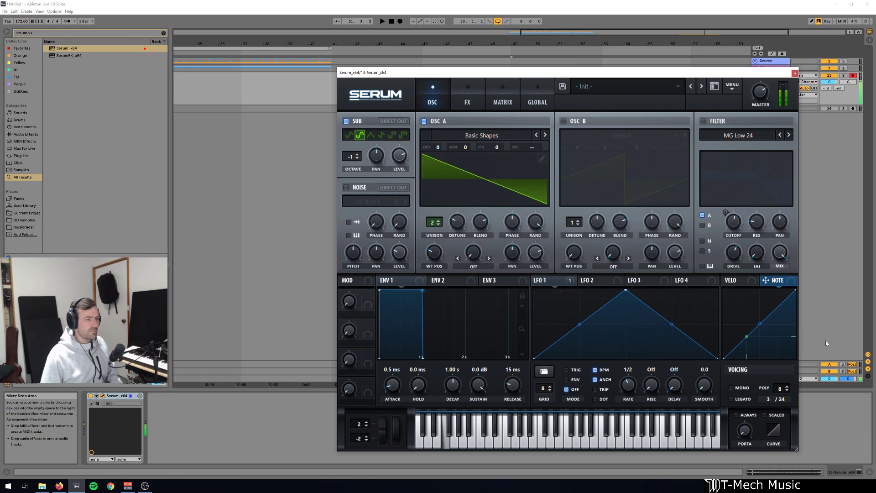
Step: Play notes in several octaves to locate where they fall on the Note modulation curve
key("z")
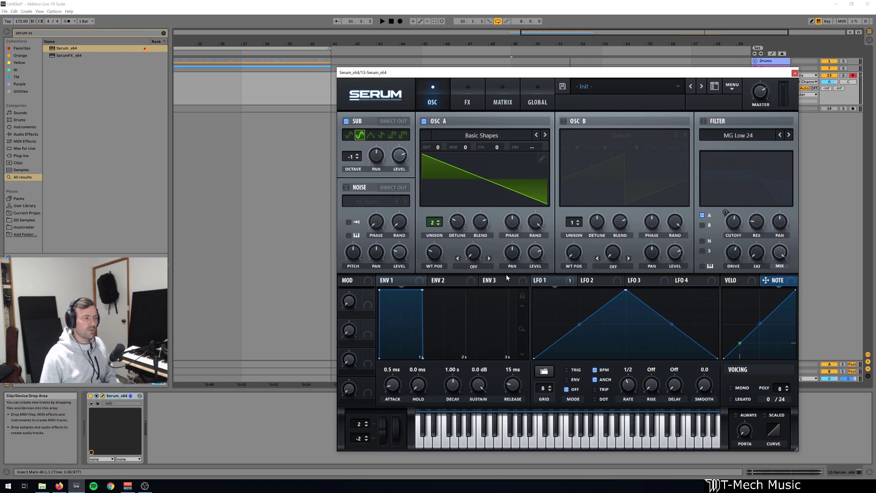
key("a")
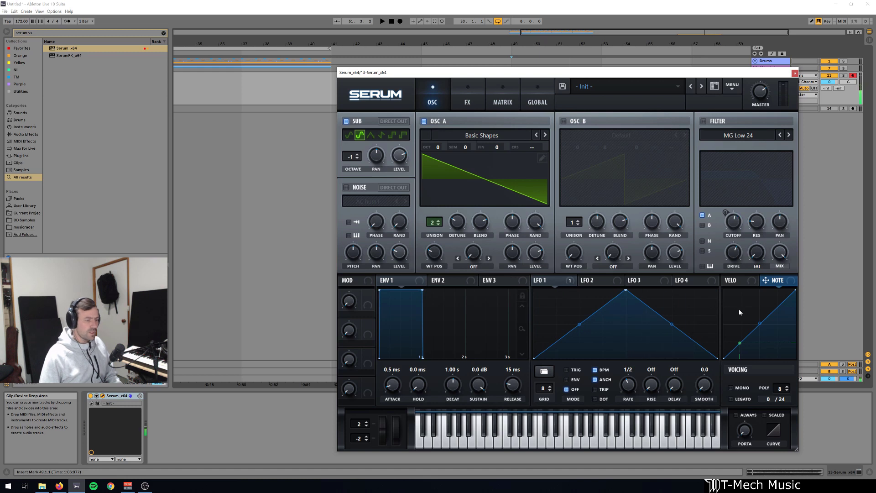
key("z")
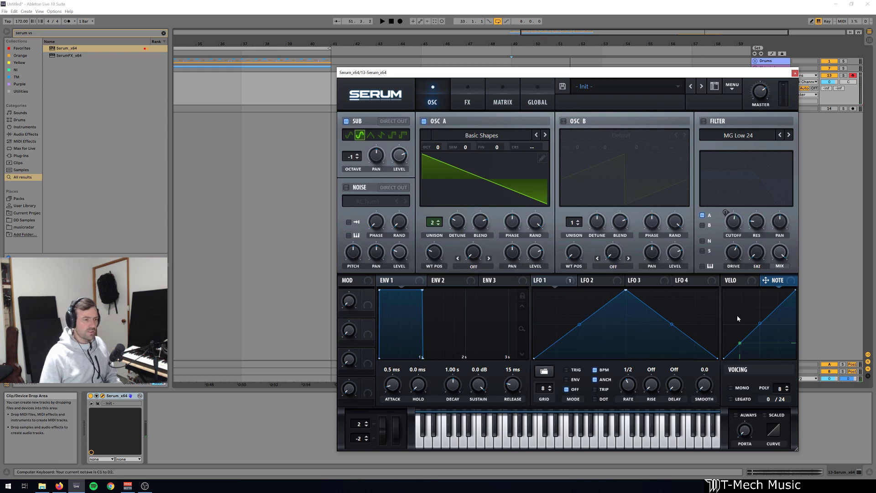
key("f")
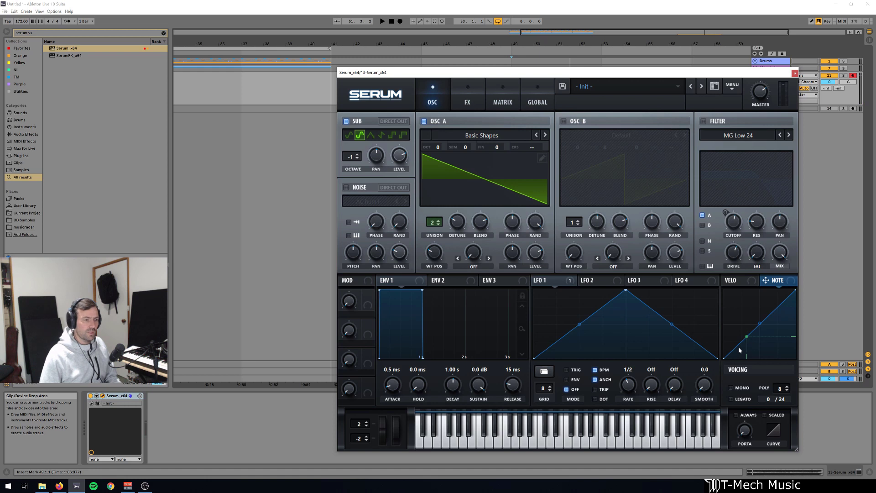
key("z")
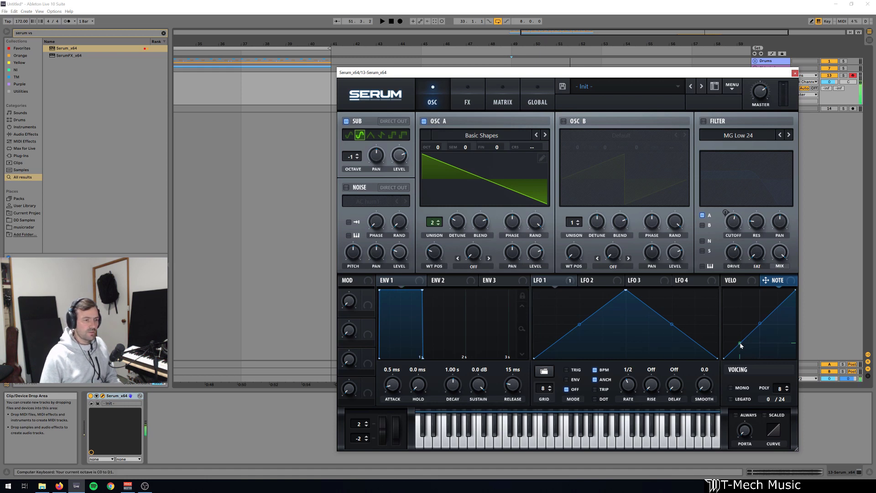
Step: Add a point to the Note curve at the low played note and assign Note modulation to oscillator A's detune
double_click(740, 343)
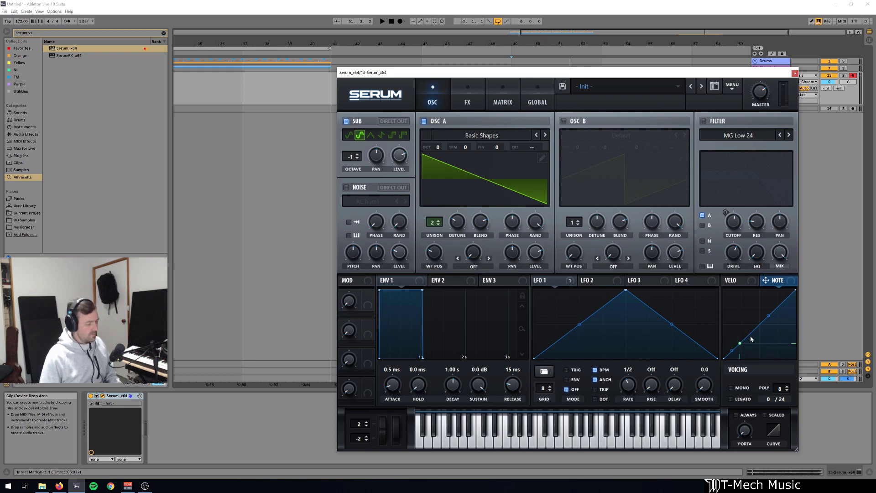
key("x")
key("a")
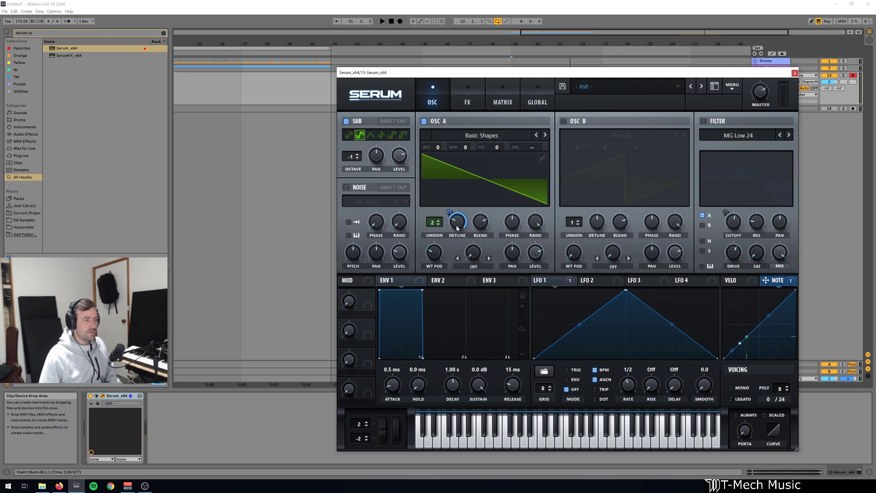
Step: Add a raised point on the Note curve at the next octave up and audition the detune in both octaves
mouse_move(747, 337)
left_mouse_down()
mouse_move(747, 318)
mouse_move(749, 329)
left_mouse_up()
key("f")
key("f")
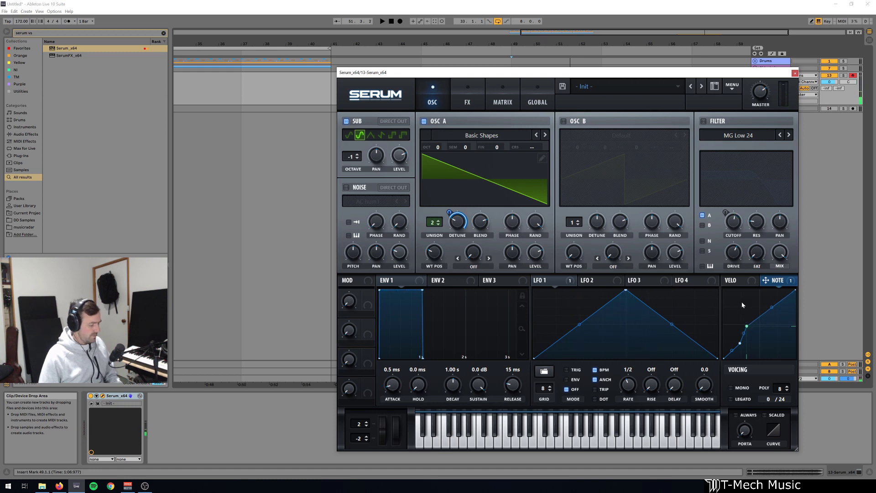
key("d")
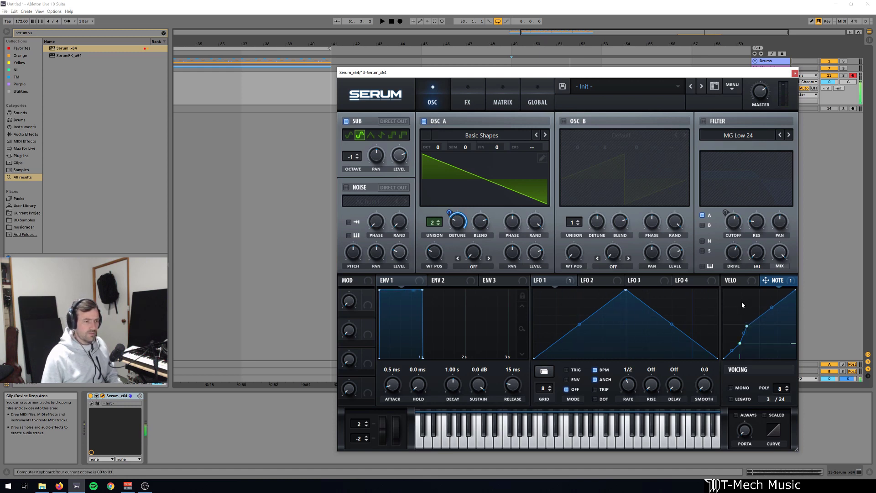
key("x")
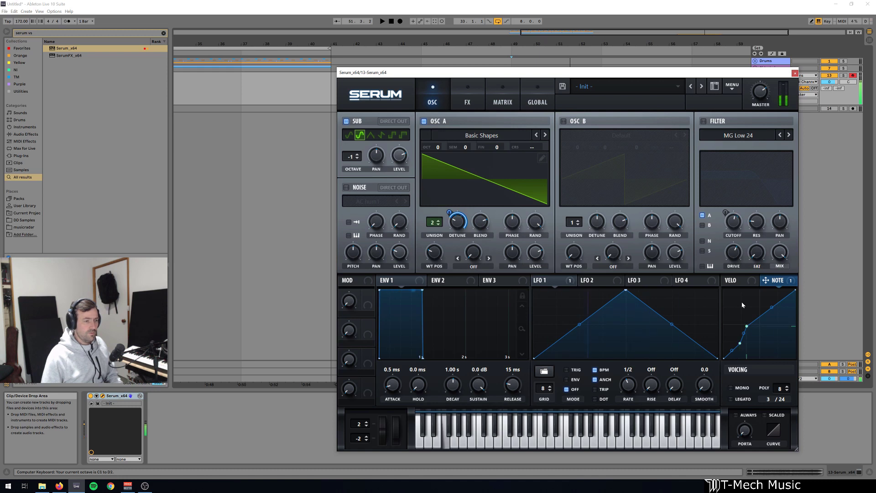
Step: Lower the higher octave's point slightly on the Note curve and pull down a new point in the upper note range
left_click_drag(746, 326, 747, 330)
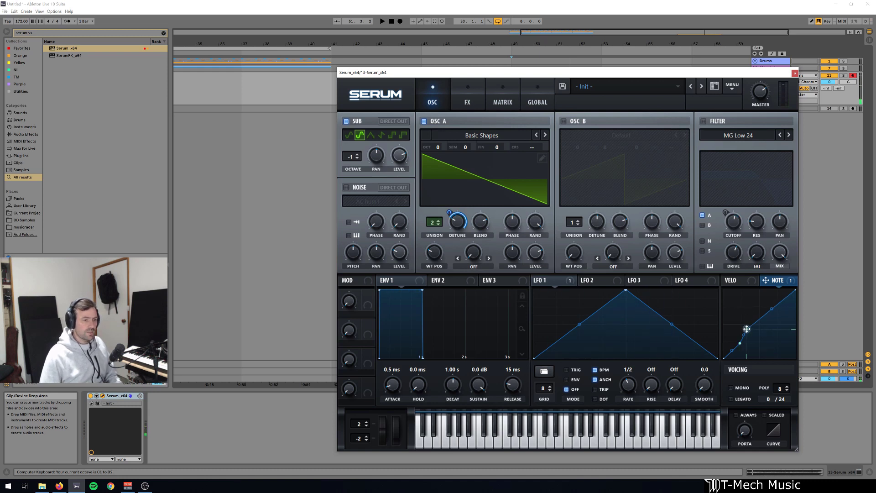
key("d")
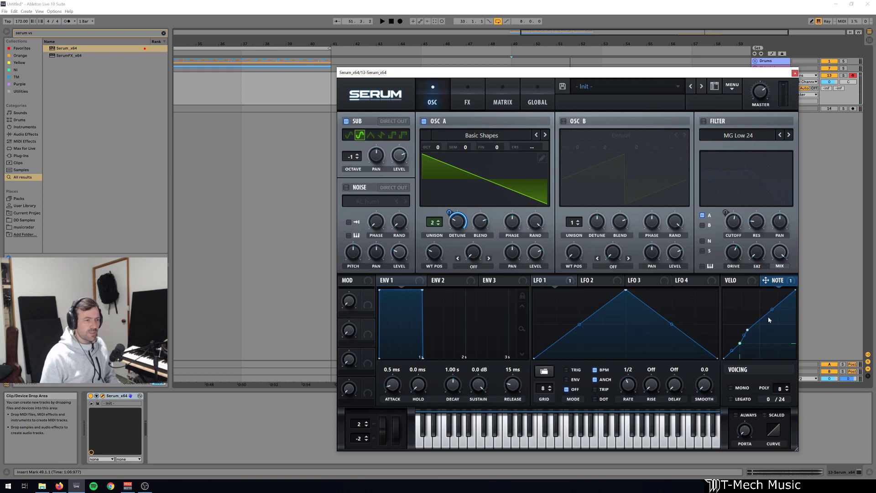
left_click_drag(768, 318, 779, 324)
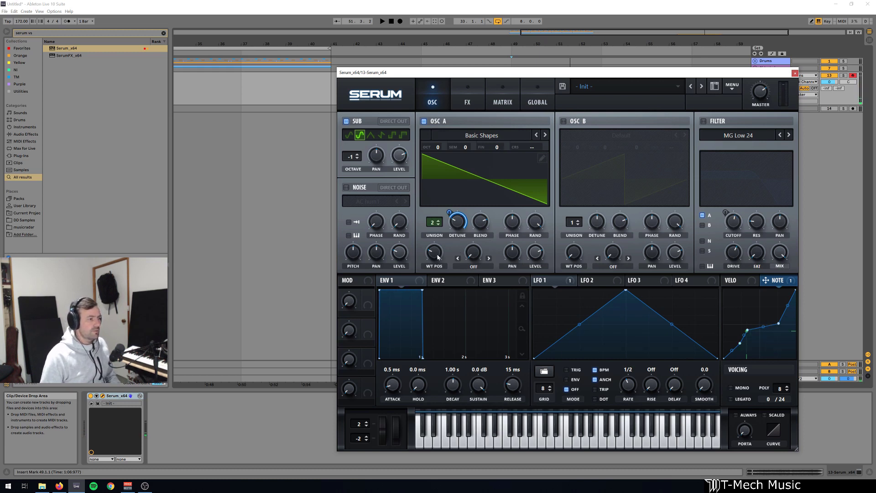
Step: Enable Mono and Legato voicing while trying oscillator A's square and triangle shapes, returning it to the saw
left_click_drag(437, 257, 439, 242)
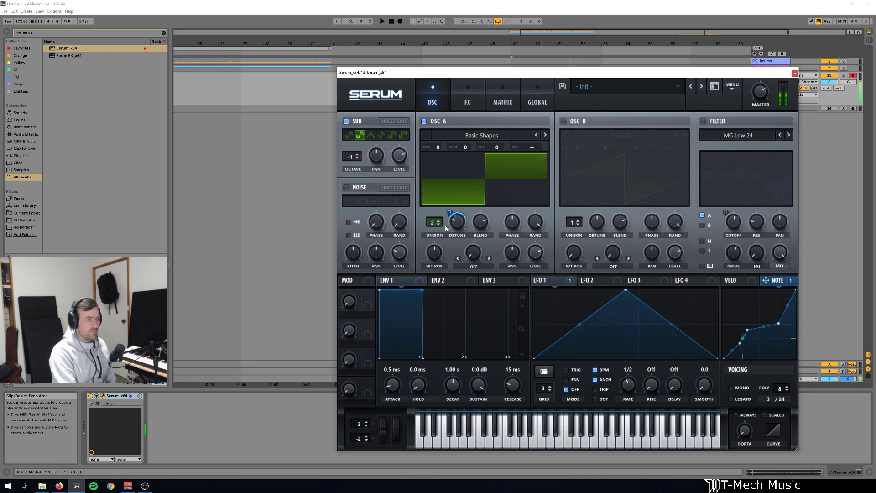
left_click(731, 388)
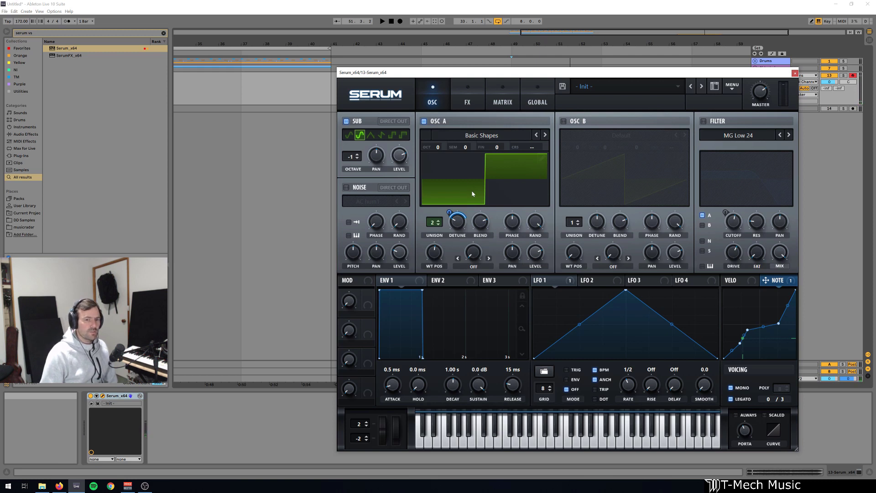
scroll(437, 270, "down", 1)
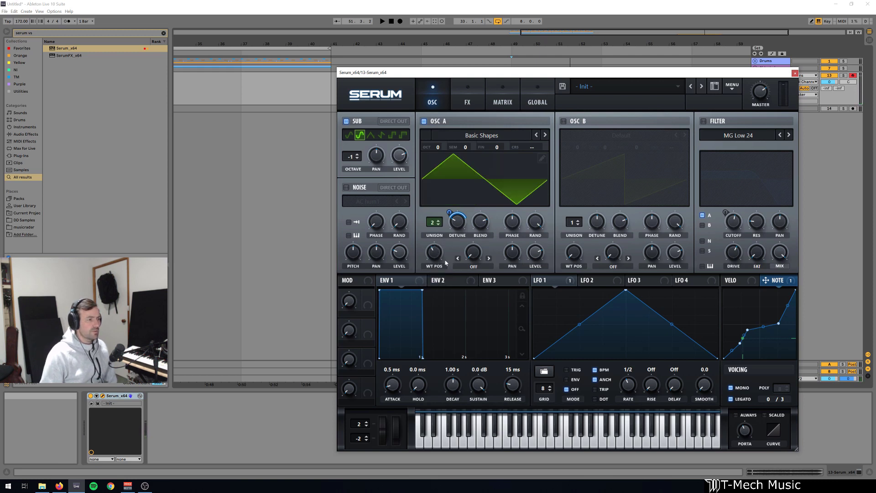
scroll(437, 268, "down", 1)
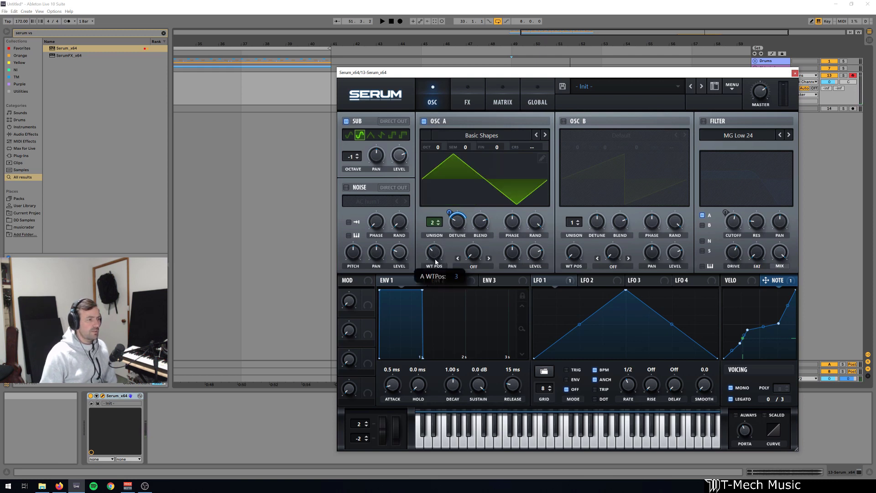
Step: Enable oscillator B and change its waveform to a sine in the wavetable editor
left_click(563, 121)
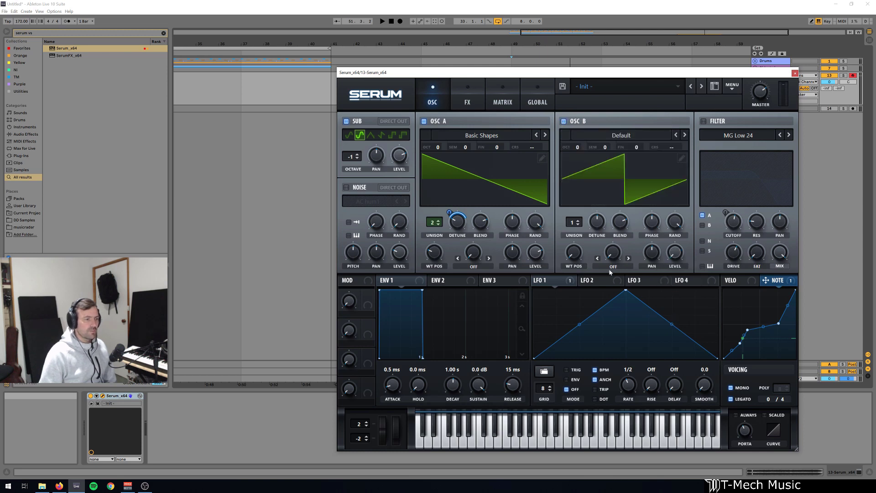
left_click(681, 157)
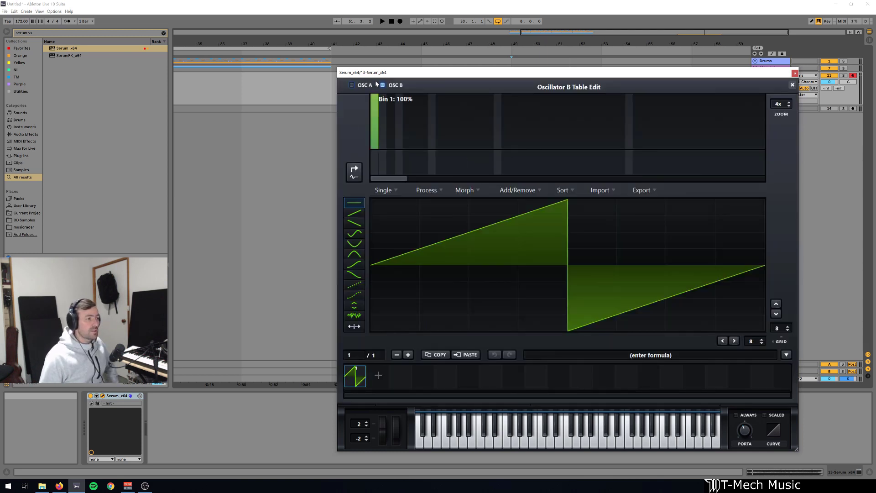
left_click(793, 85)
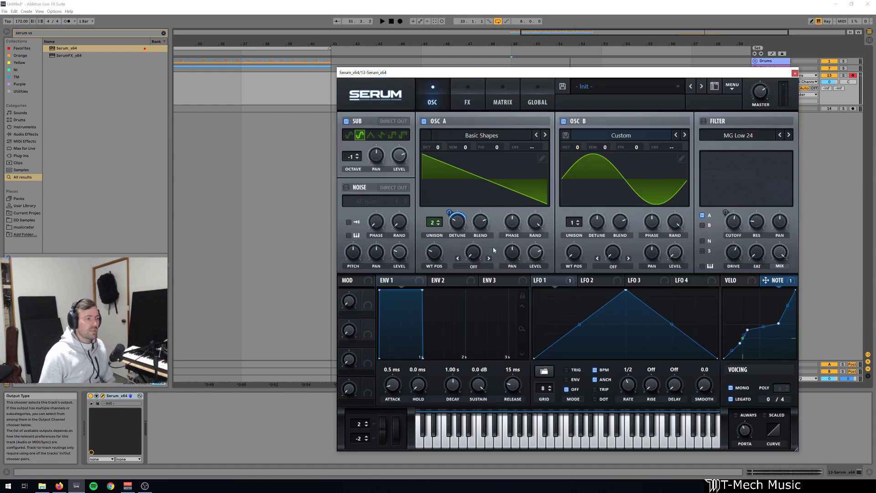
Step: Set oscillator A's warp mode to FM (from B) and adjust the warp amount by ear
left_click(473, 266)
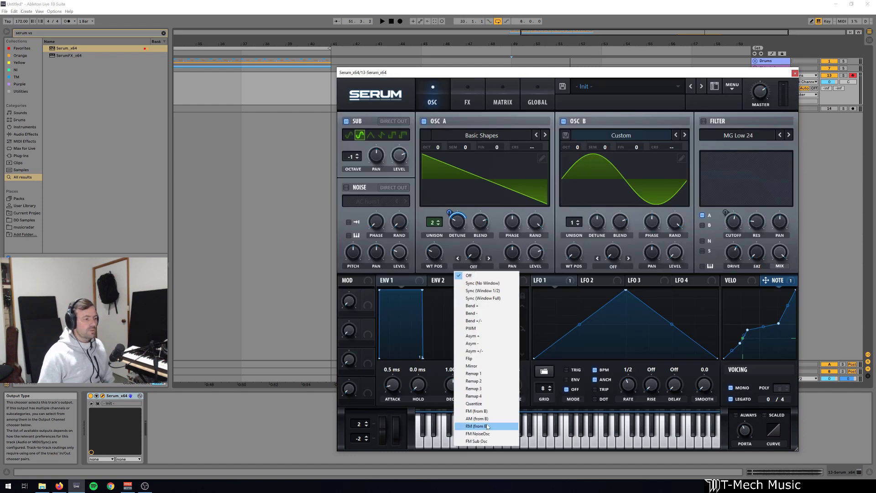
left_click(486, 412)
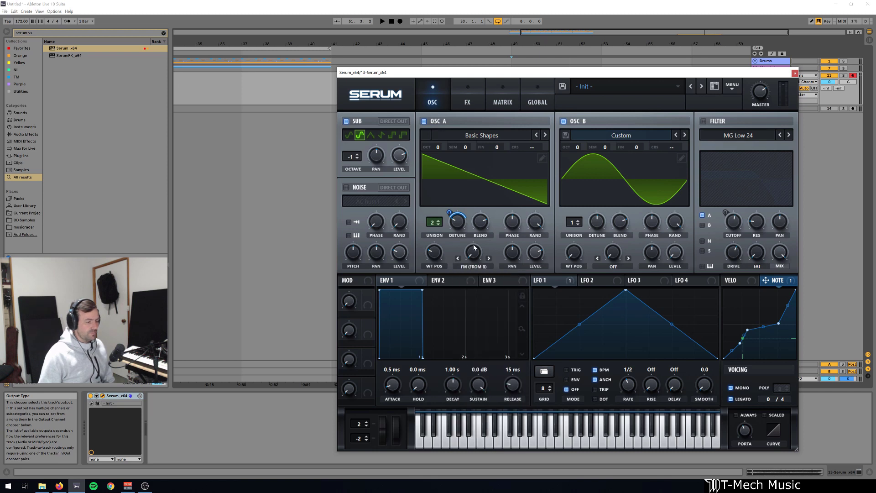
left_click_drag(474, 248, 478, 269)
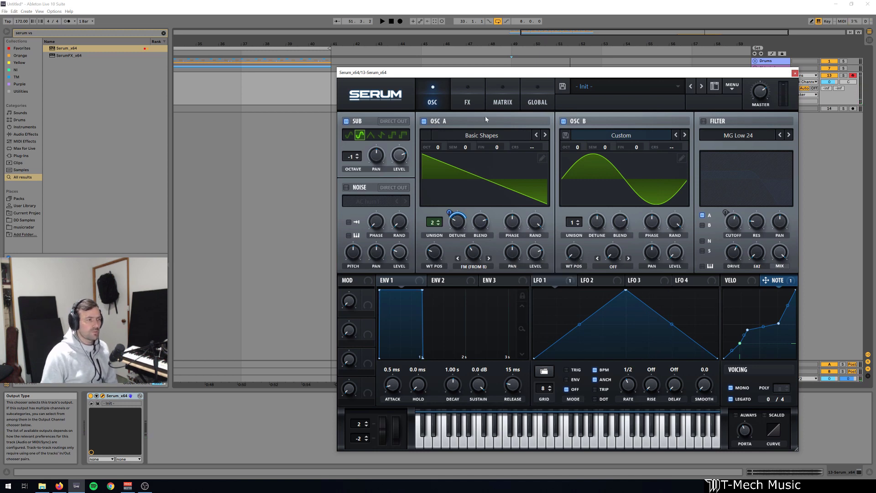
Step: Add the Hyper/Dimension effect, raise the Hyper detune, and modulate the Hyper rate with Note at a reduced depth
left_click(465, 101)
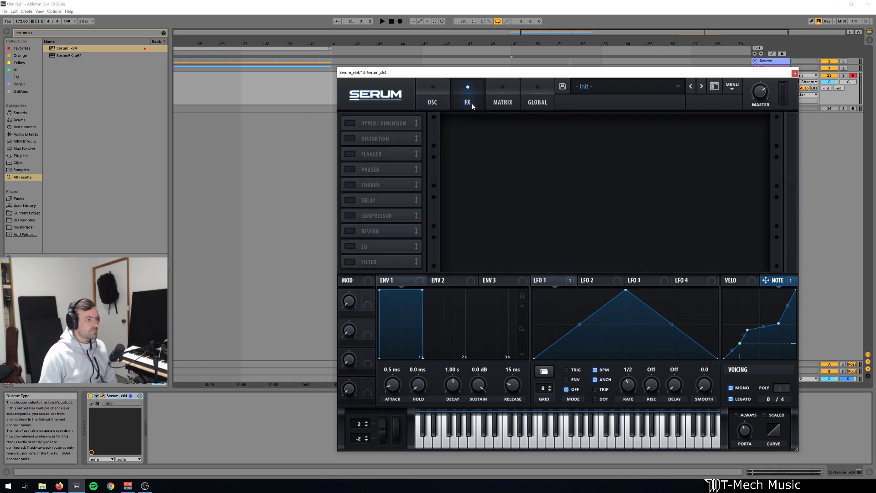
left_click(350, 124)
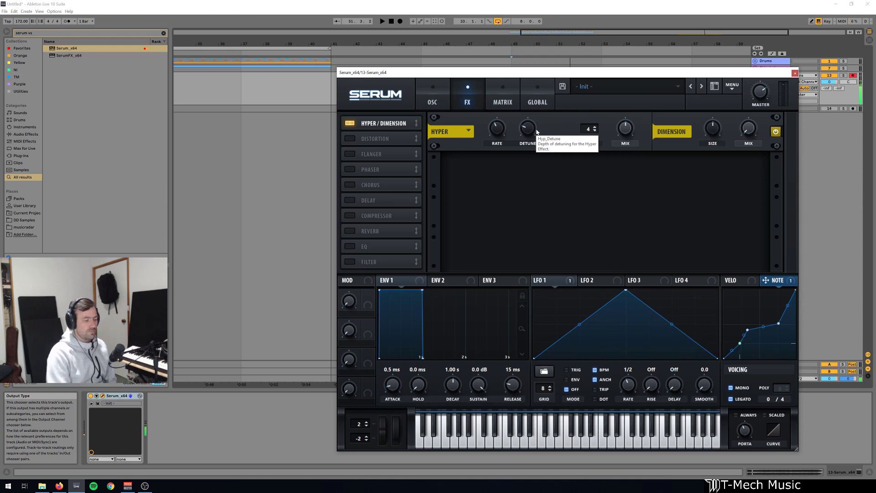
left_click_drag(537, 131, 540, 100)
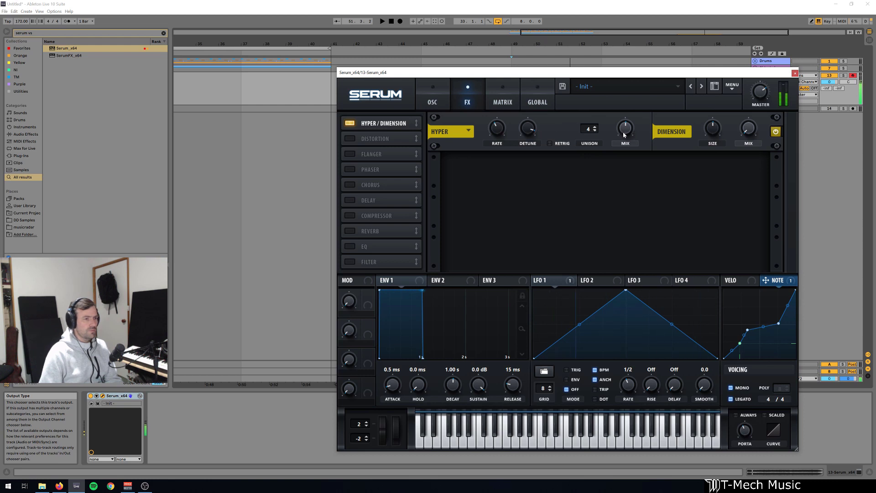
left_click_drag(528, 129, 500, 139)
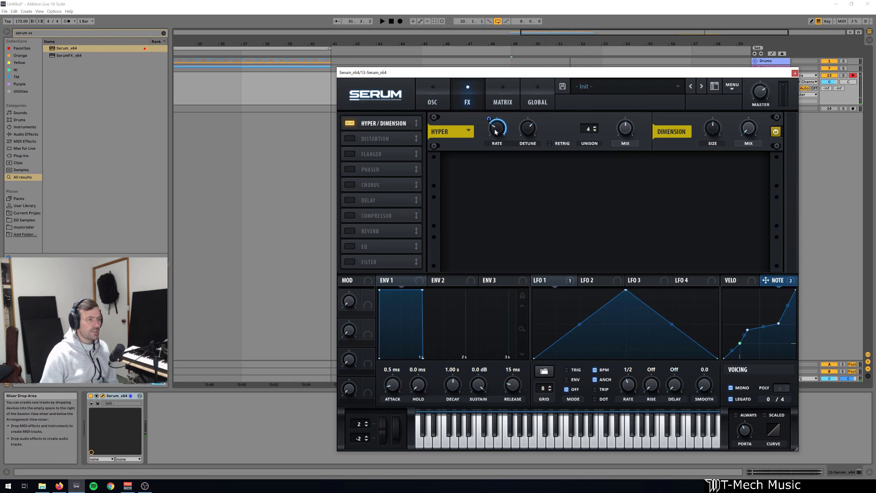
left_click_drag(496, 132, 489, 139)
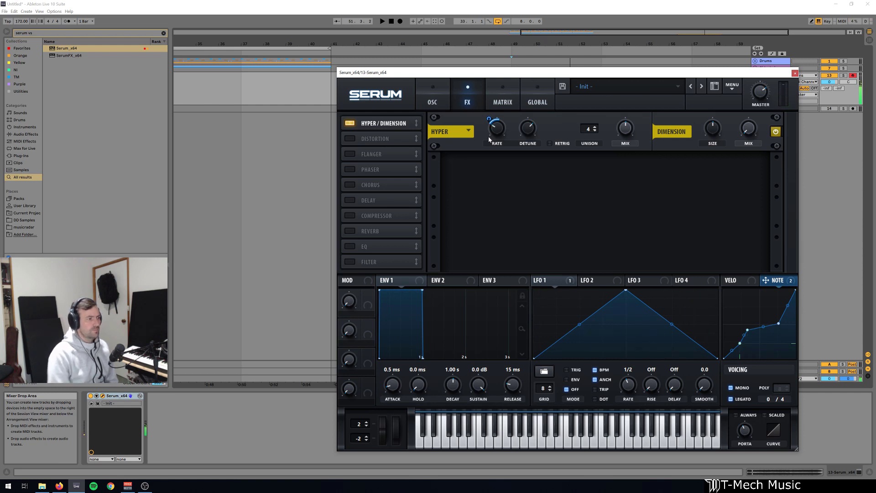
Step: Add the Compressor effect and switch it to multiband
left_click(361, 215)
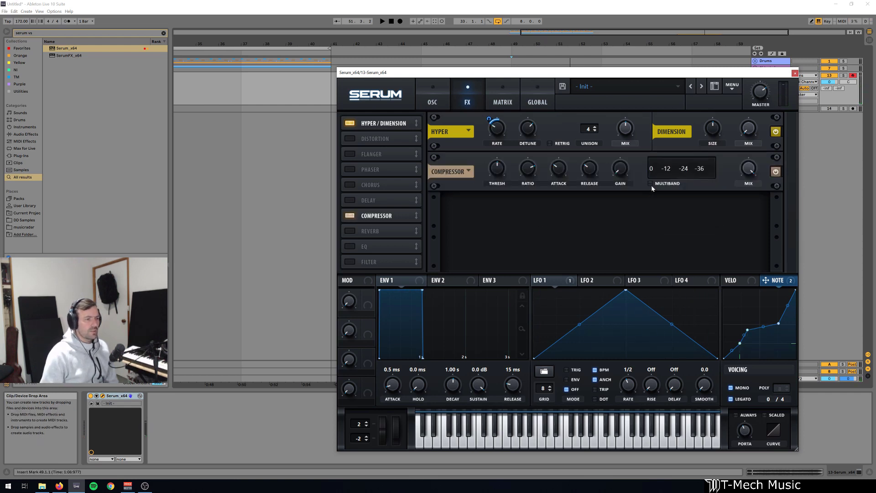
left_click(651, 183)
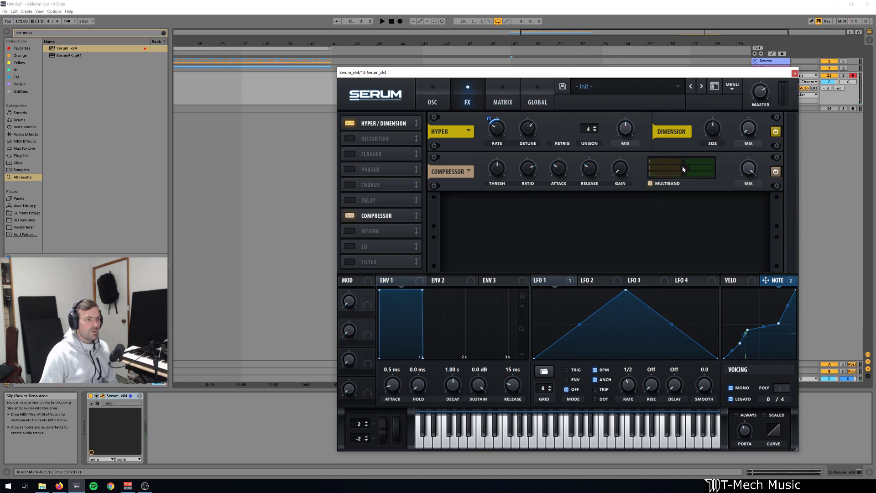
mouse_move(683, 165)
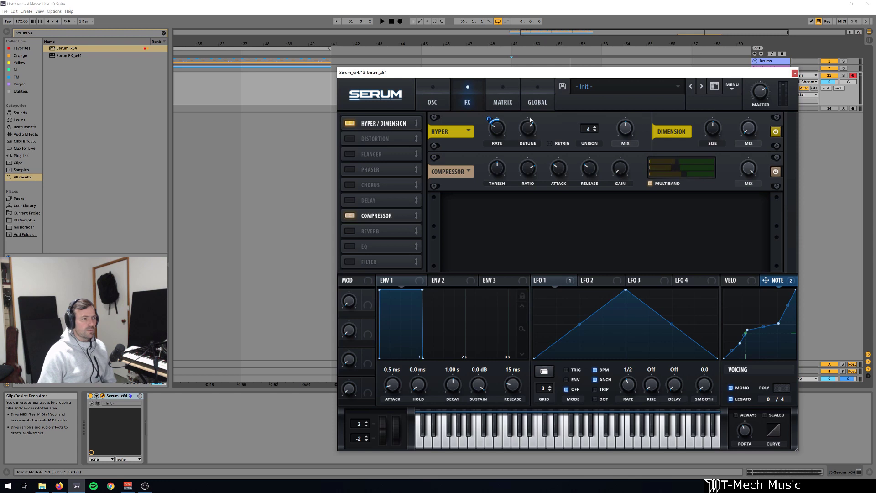
Step: Turn the MG Low 24 filter back on and assign Note modulation to its cutoff
left_click(433, 101)
left_click(703, 121)
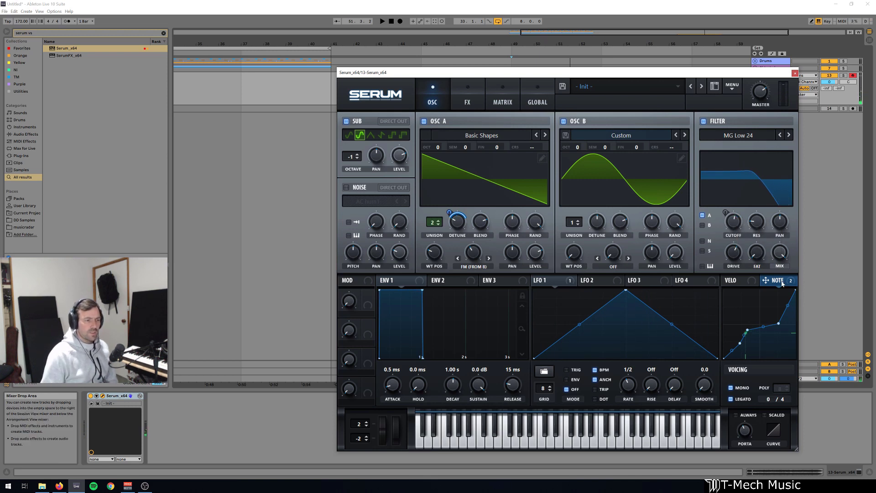
left_click_drag(754, 262, 728, 222)
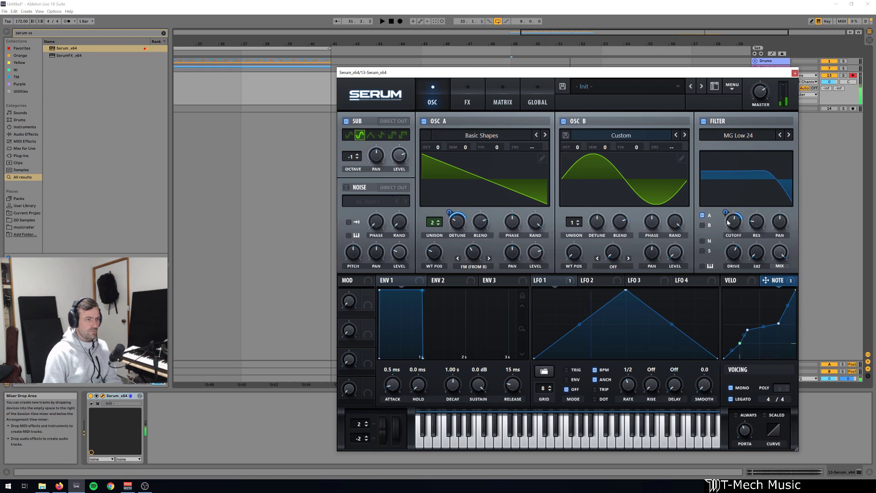
Step: Add the Reverb effect to the effects chain
left_click(467, 100)
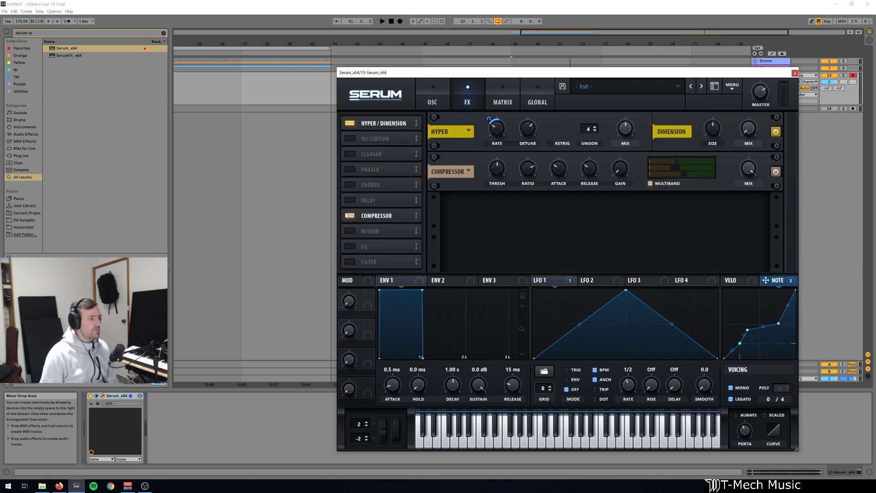
left_click(351, 231)
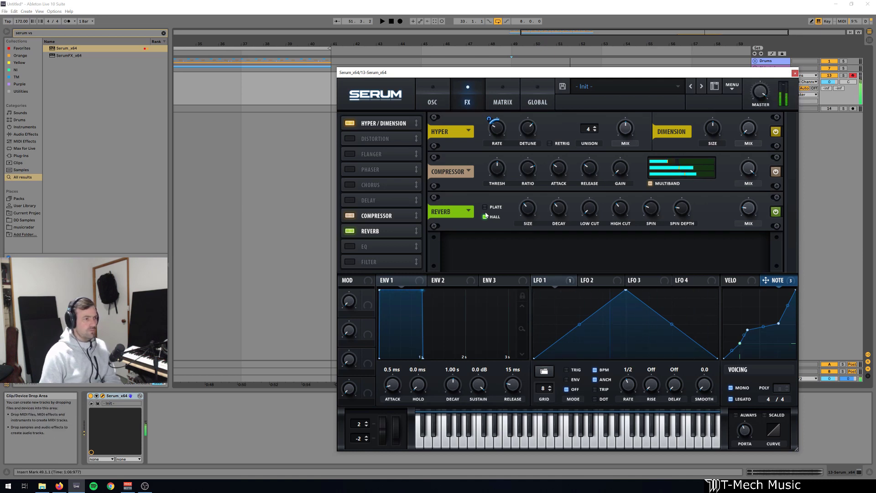
Step: Add the Filter effect with the Notch 24 type and modulate its cutoff with LFO 2
left_click(349, 261)
left_click(511, 253)
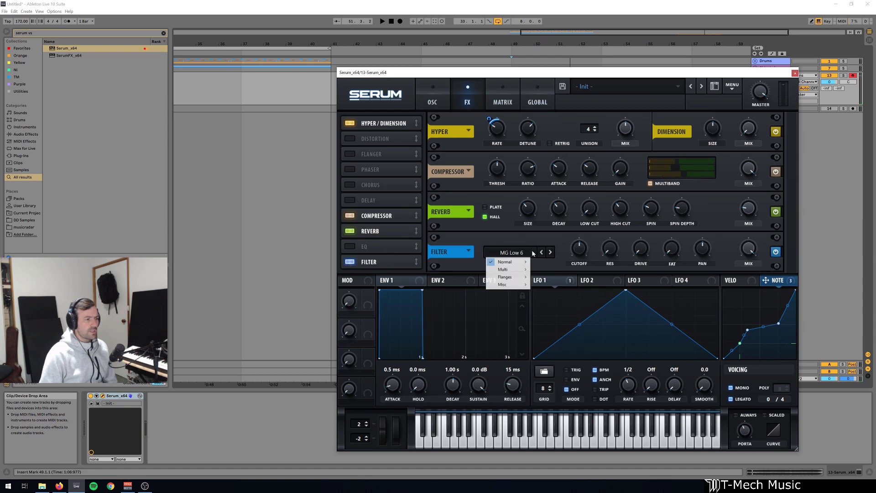
mouse_move(506, 262)
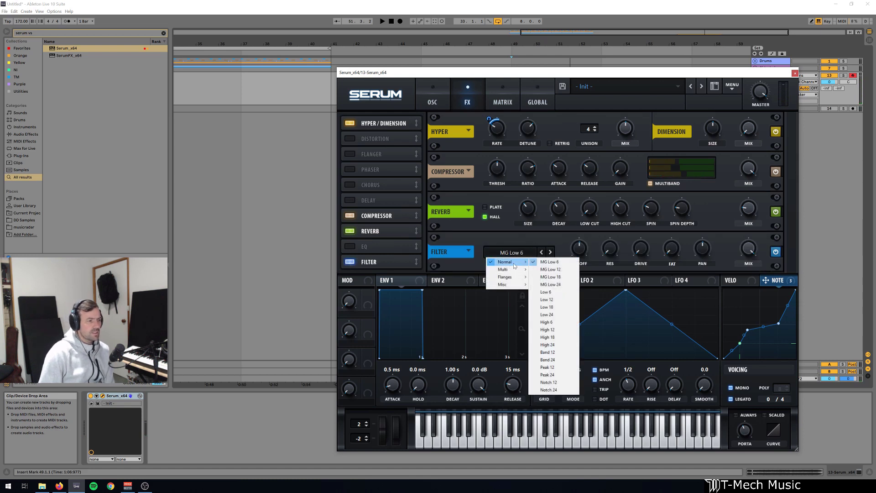
left_click(548, 391)
left_click(593, 280)
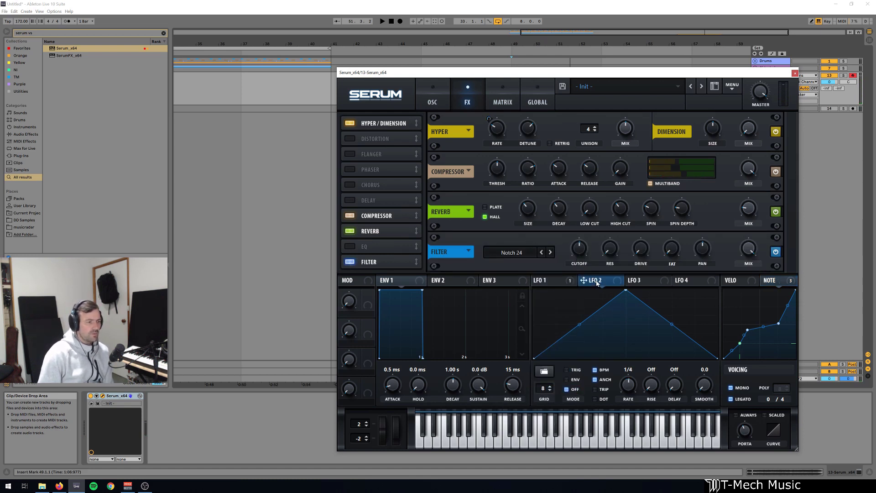
left_click_drag(582, 252, 582, 252)
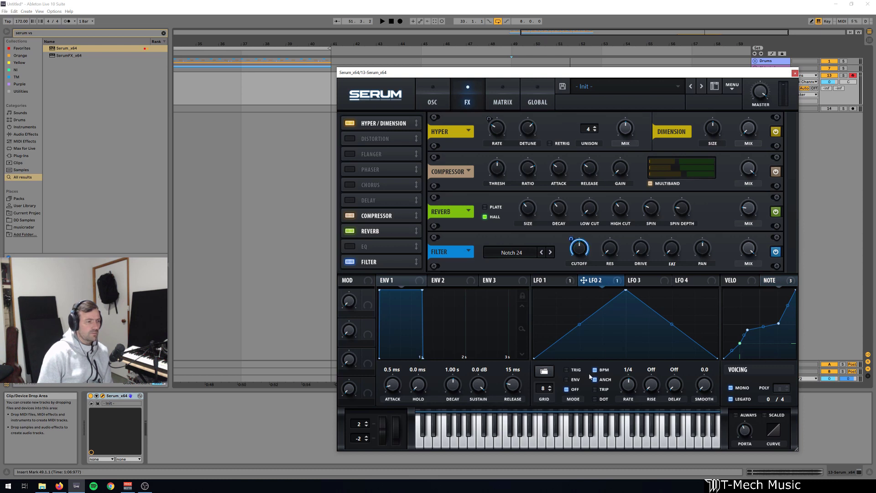
Step: Turn off LFO 2's BPM sync, set its rate to 1.6 Hz, and reduce its modulation depth on the effects filter's cutoff
left_click(596, 371)
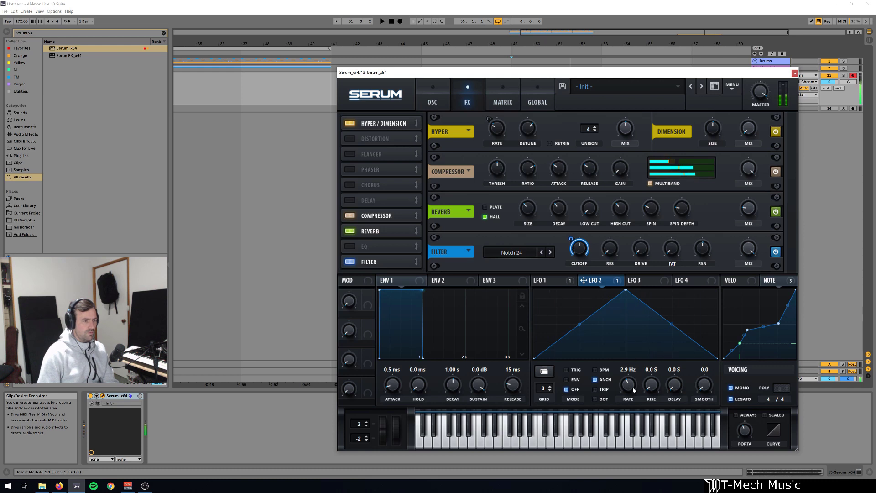
left_click_drag(633, 390, 635, 400)
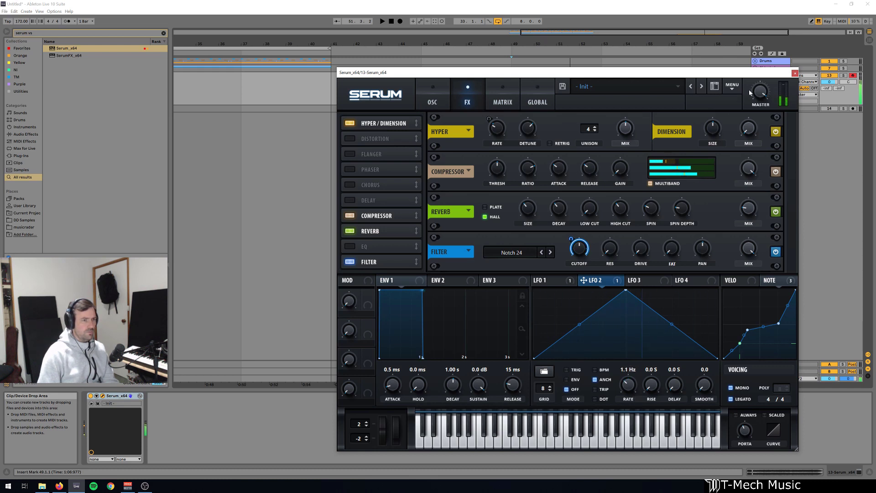
scroll(629, 390, "down", 1)
scroll(628, 390, "down", 2)
scroll(629, 389, "up", 1)
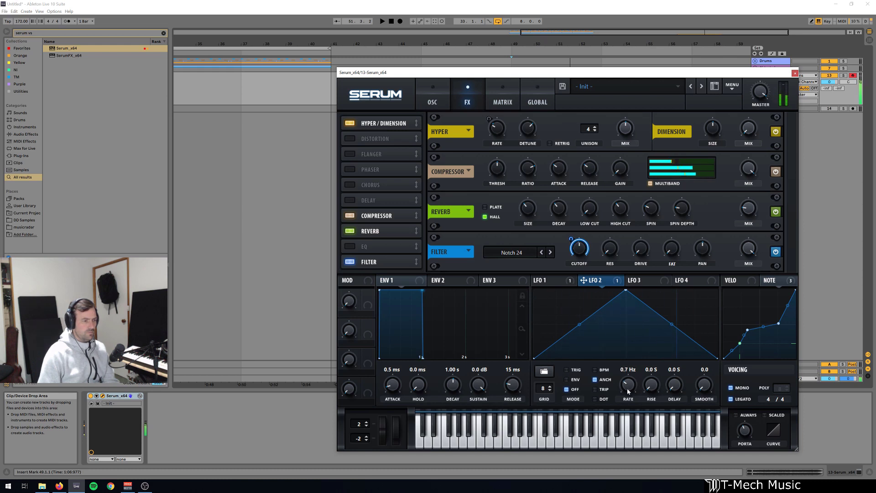
scroll(627, 389, "up", 5)
left_click_drag(572, 238, 576, 243)
mouse_move(639, 232)
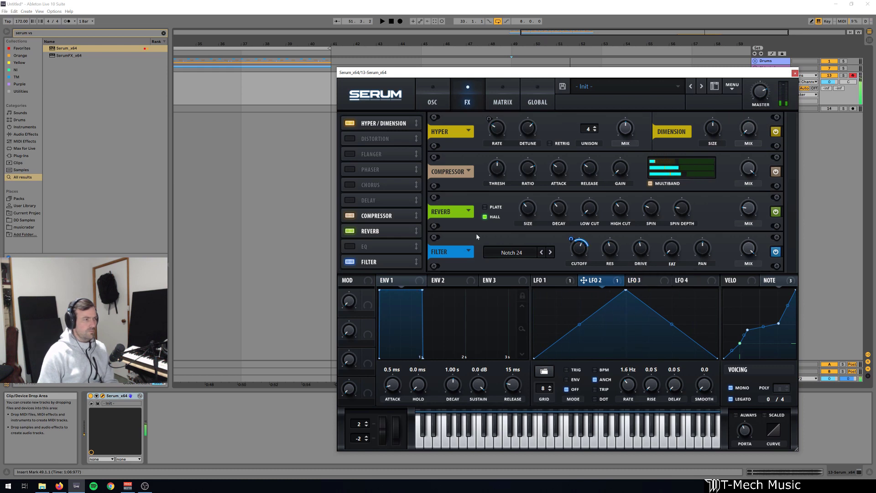
Step: Add the Distortion effect and set its type to Diode 2
left_click(350, 139)
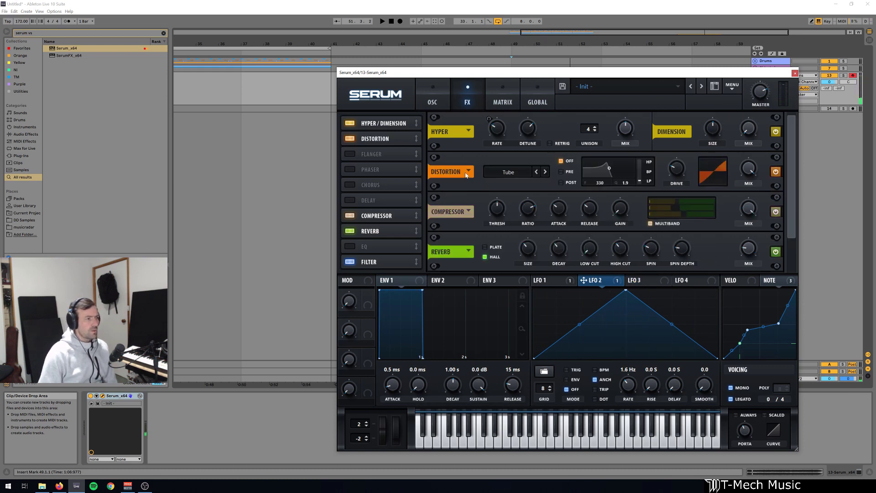
left_click(509, 172)
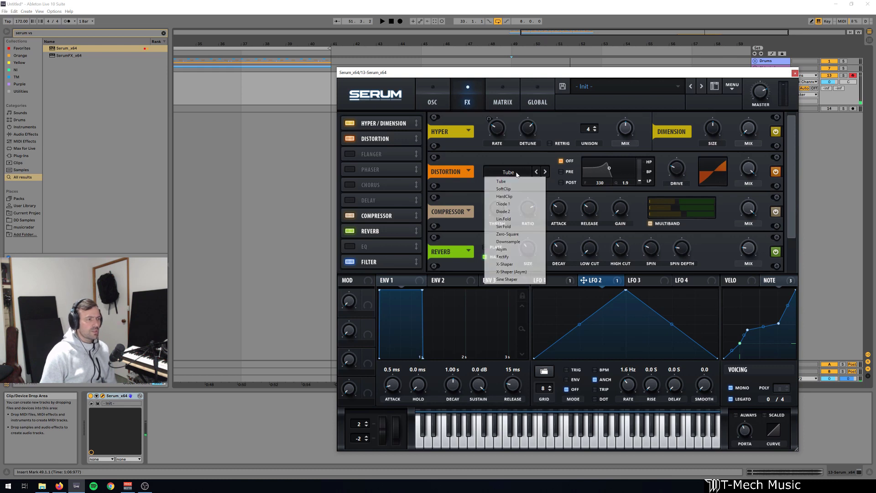
left_click(511, 220)
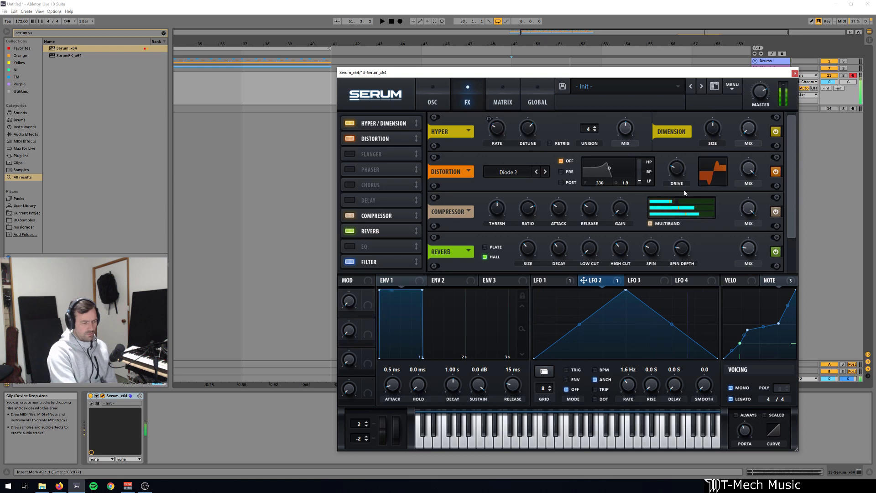
Step: Modulate oscillator A's FM (From B) amount with LFO 1 and reduce the modulation depth
left_click(433, 102)
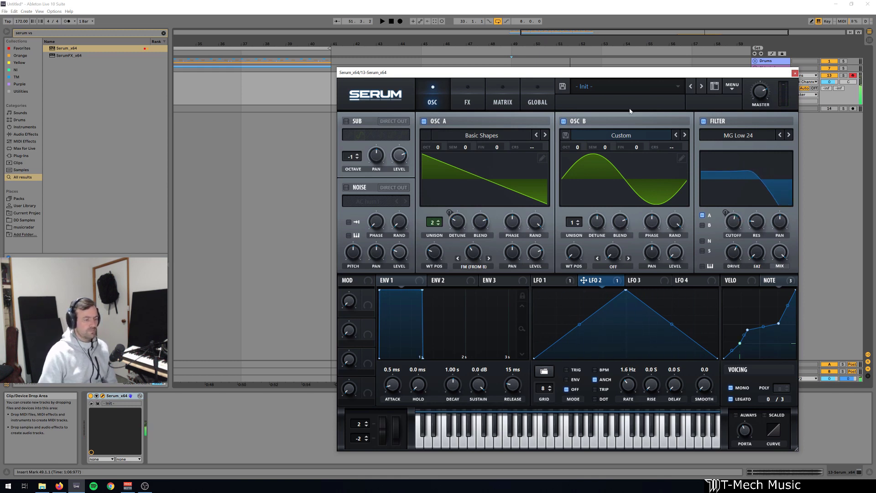
left_click_drag(459, 223, 462, 262)
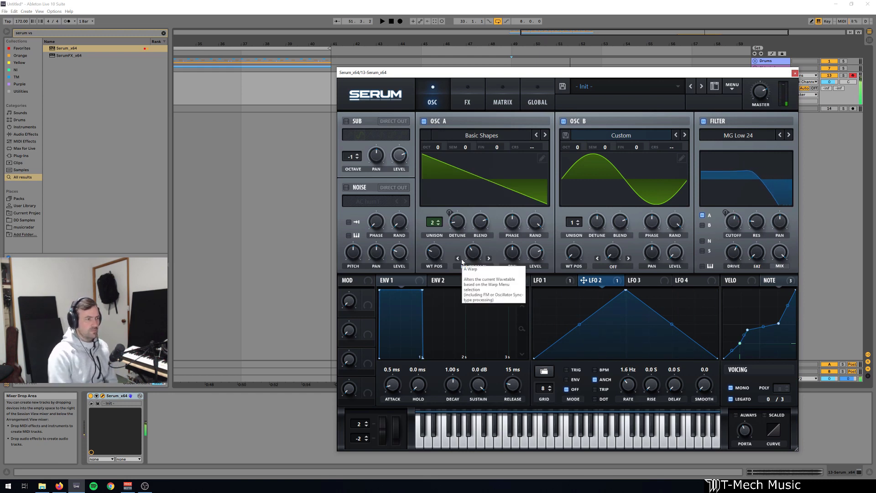
left_click(466, 103)
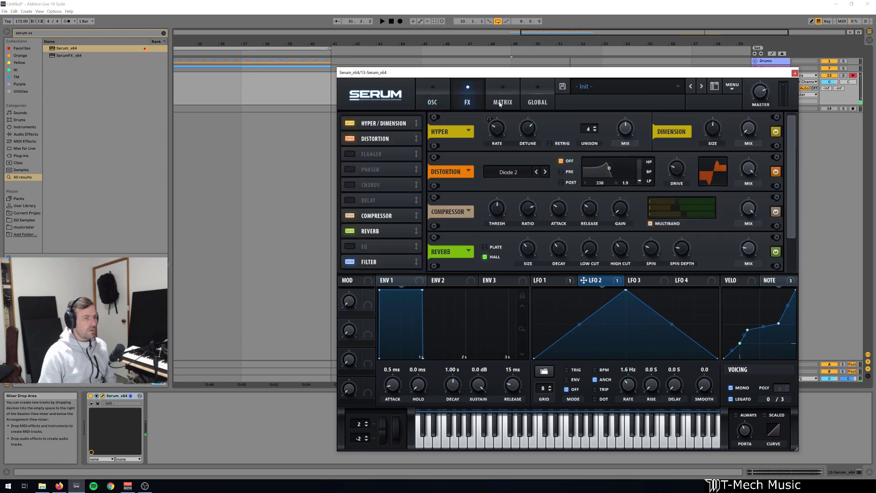
left_click(432, 102)
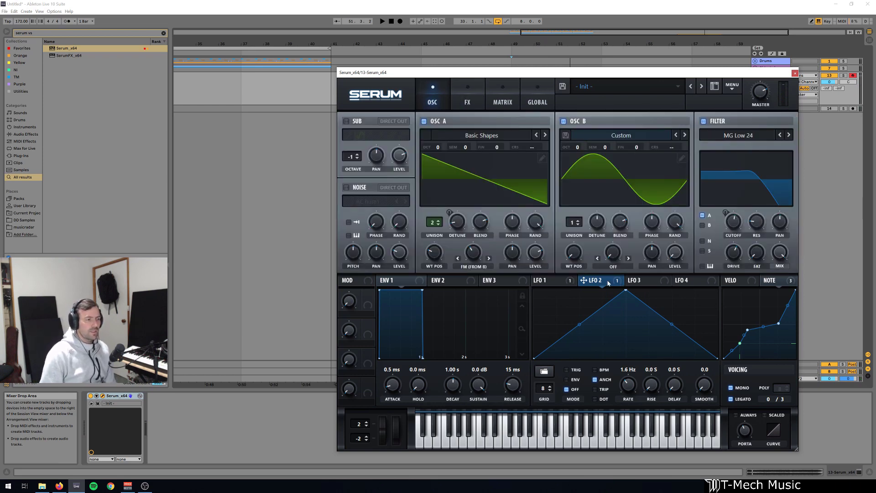
left_click(565, 283)
left_click_drag(564, 282, 476, 265)
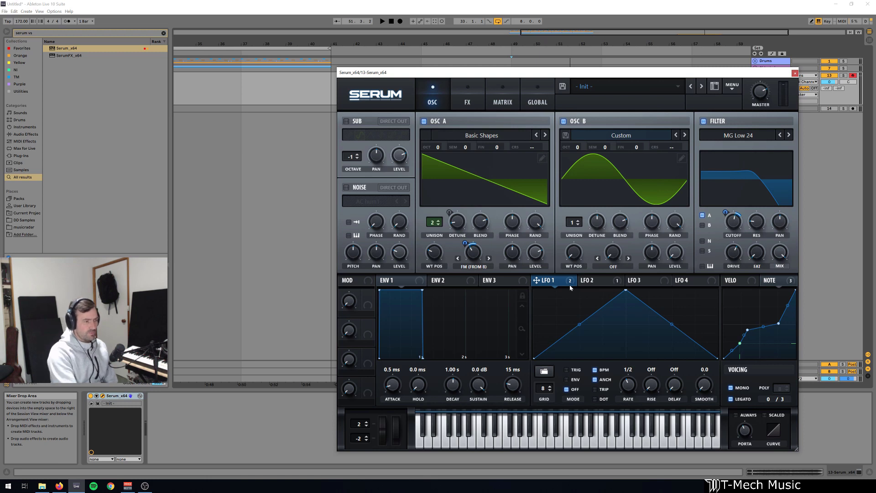
mouse_move(570, 288)
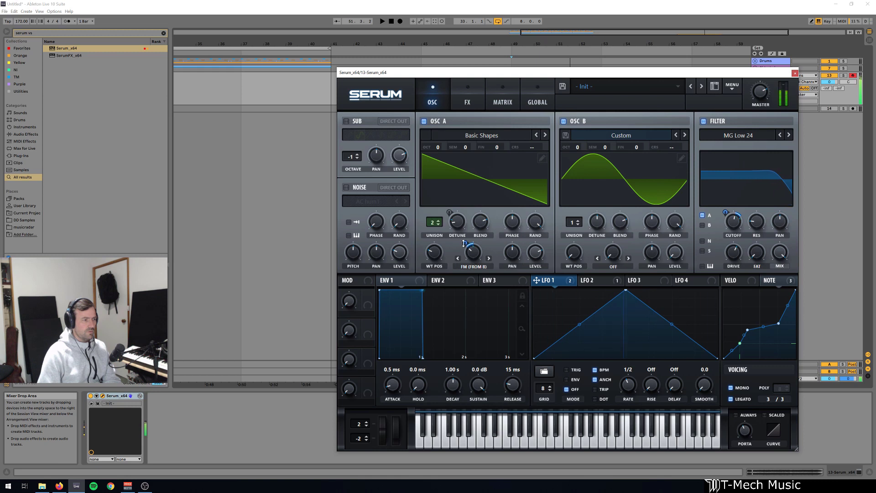
left_click_drag(464, 243, 465, 246)
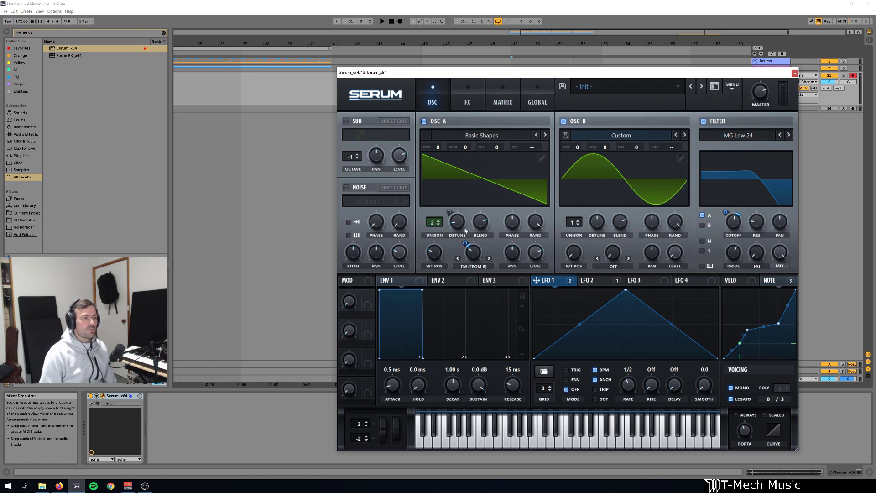
left_click_drag(484, 220, 479, 224)
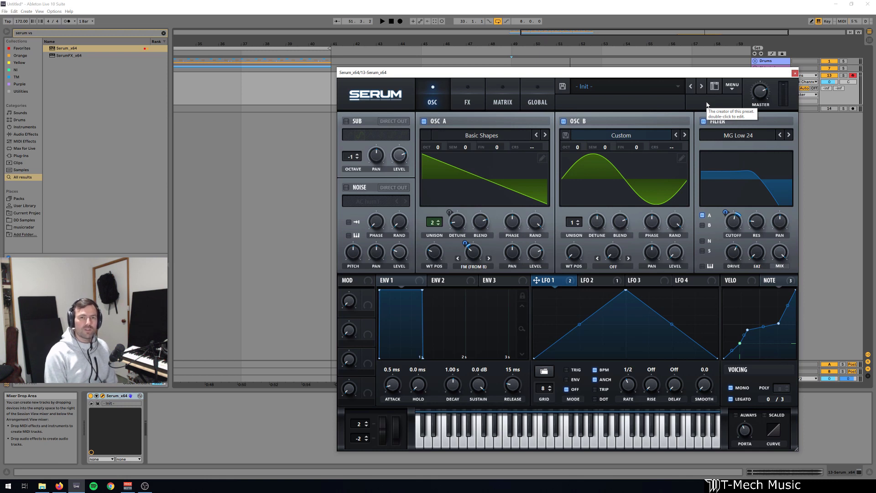
Step: Initialize the preset and load the Analog wavetable Basic Shapes into oscillator A, with the wavetable position on the saw shape
left_click(732, 87)
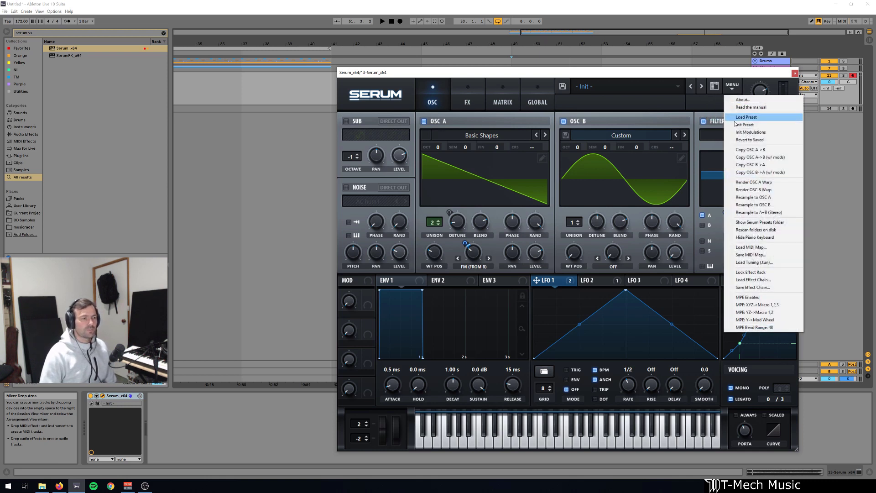
left_click(744, 124)
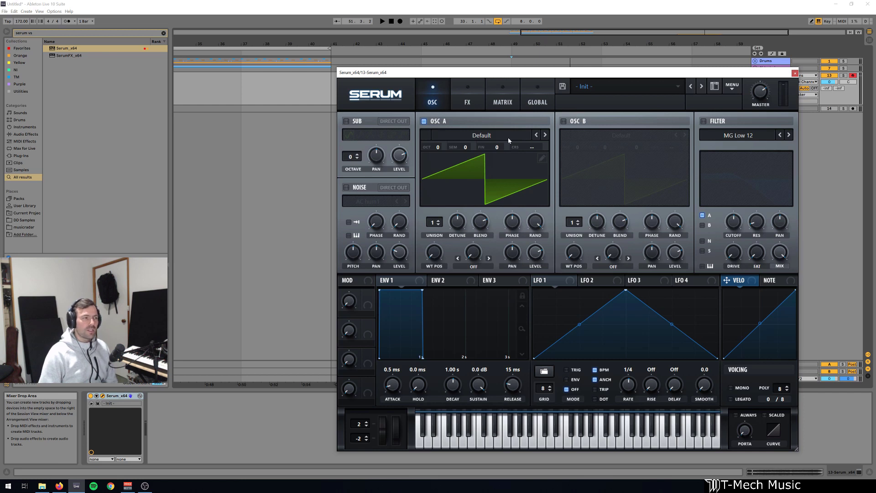
left_click(491, 135)
mouse_move(456, 145)
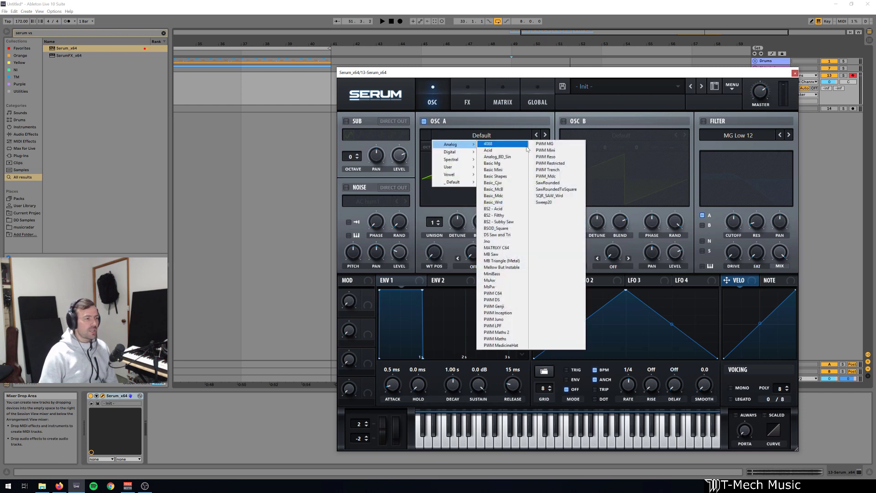
left_click(493, 176)
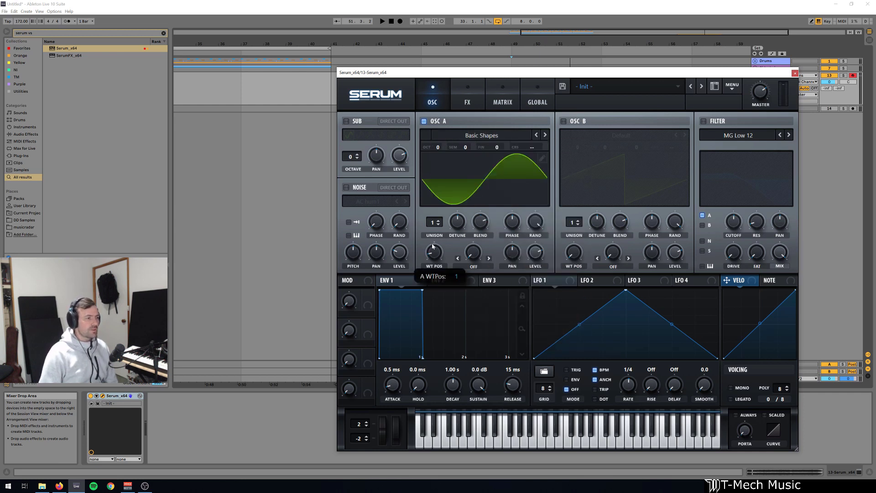
left_click_drag(434, 252, 434, 239)
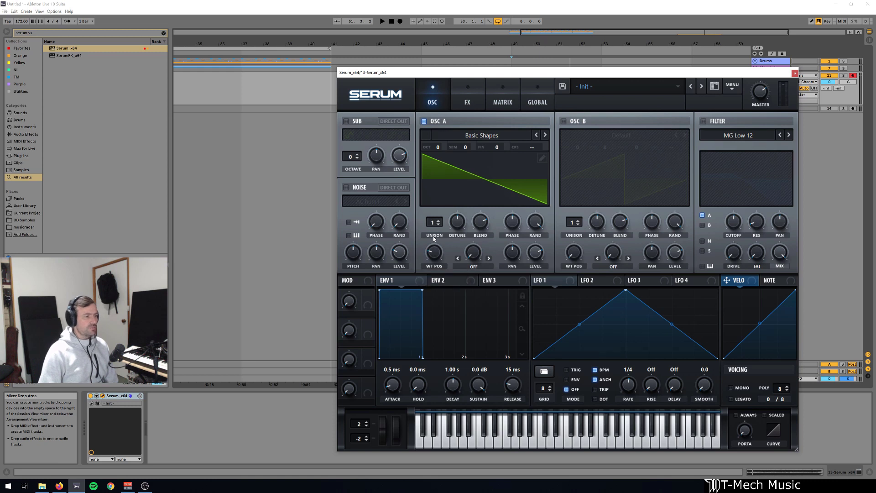
Step: Set oscillator A's warp mode to Sync and try sweeping the warp amount
left_click(473, 266)
left_click(487, 284)
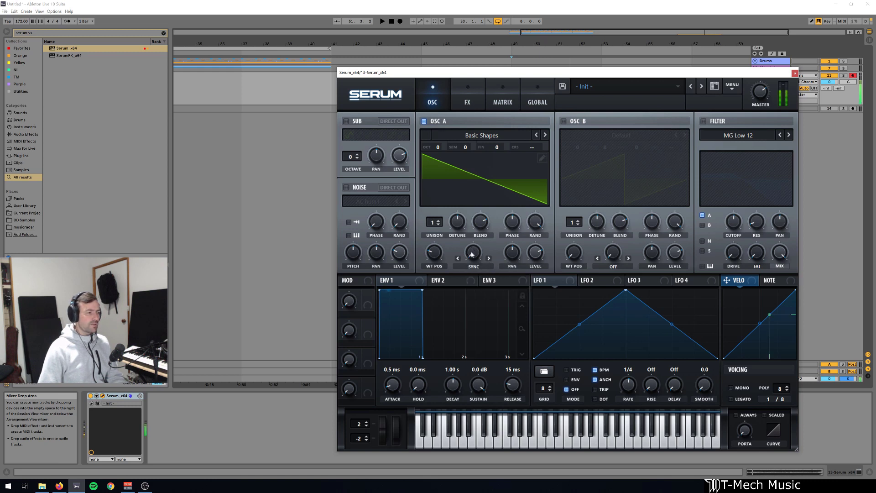
mouse_move(470, 256)
left_mouse_down()
mouse_move(479, 194)
mouse_move(479, 265)
left_mouse_up()
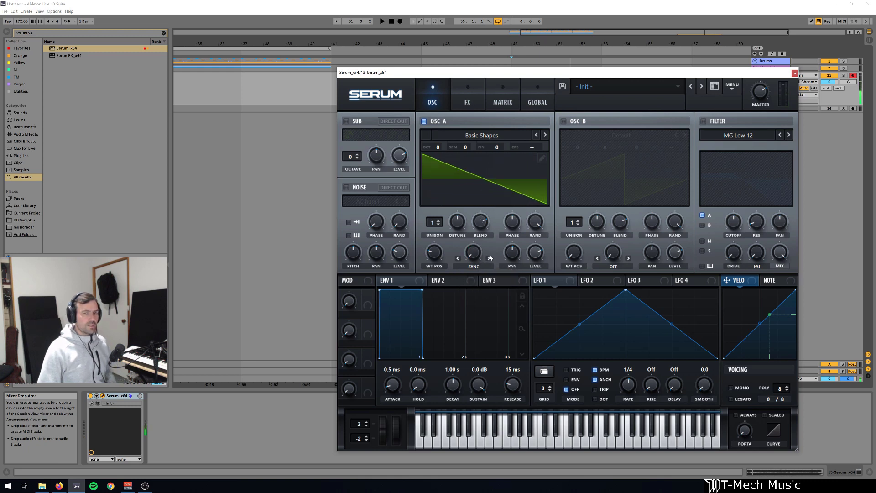
Step: Modulate oscillator A's Sync amount with LFO 1, with BPM sync off and the LFO rate at 1.5 Hz
left_click_drag(536, 280, 471, 279)
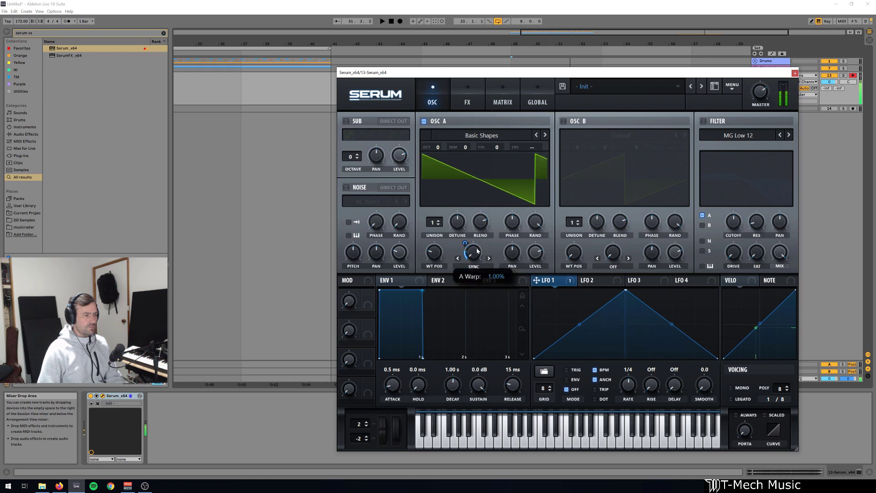
mouse_move(476, 248)
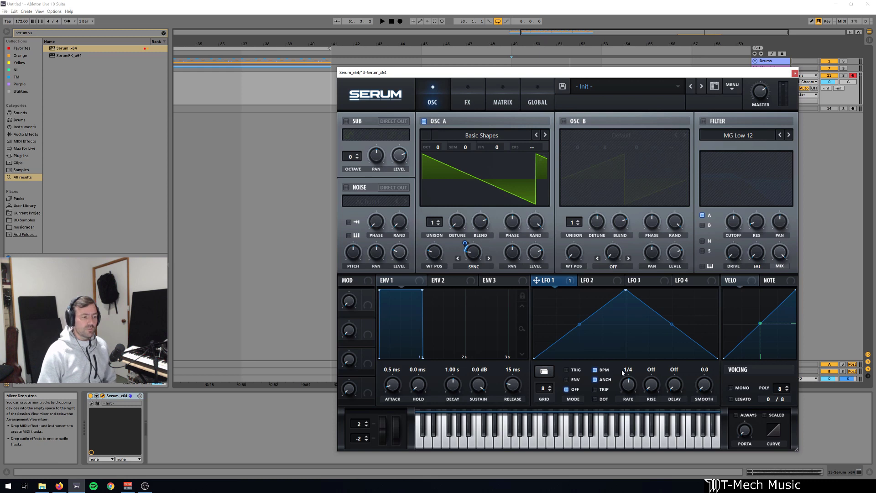
left_click(595, 369)
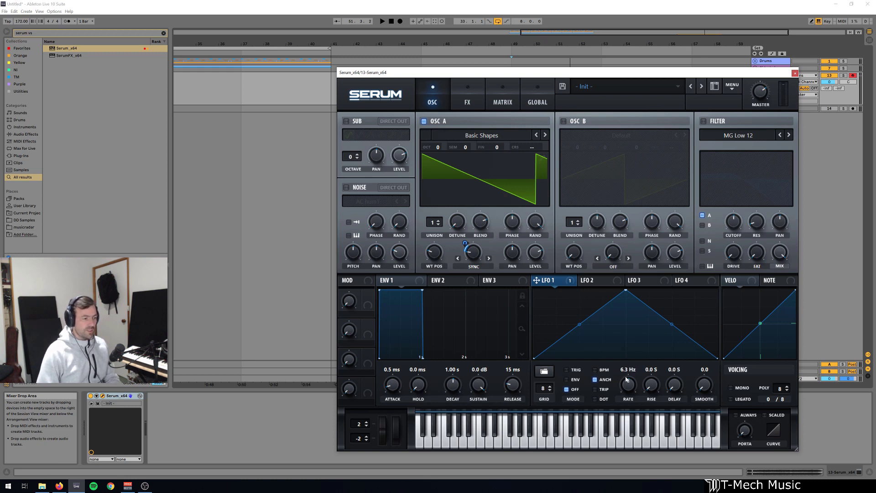
left_click_drag(631, 391, 631, 397)
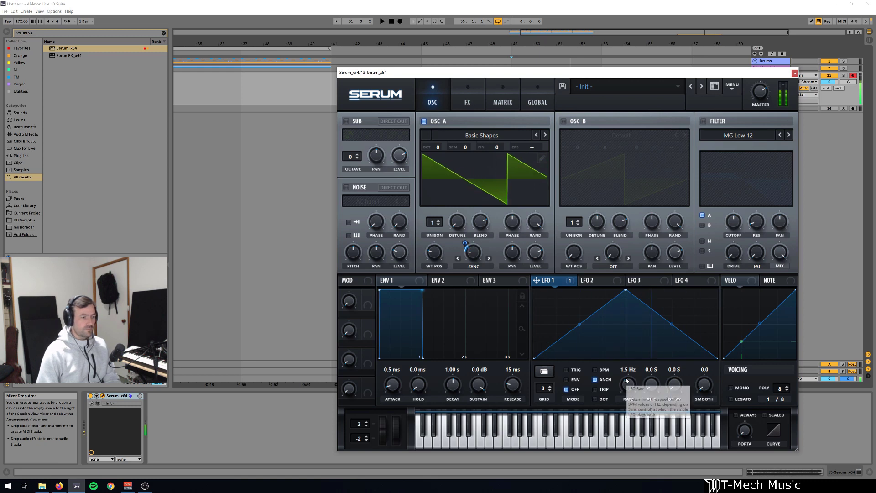
Step: Assign Note modulation to LFO 1's rate and add a point on the lower part of the Note curve
left_click(789, 279)
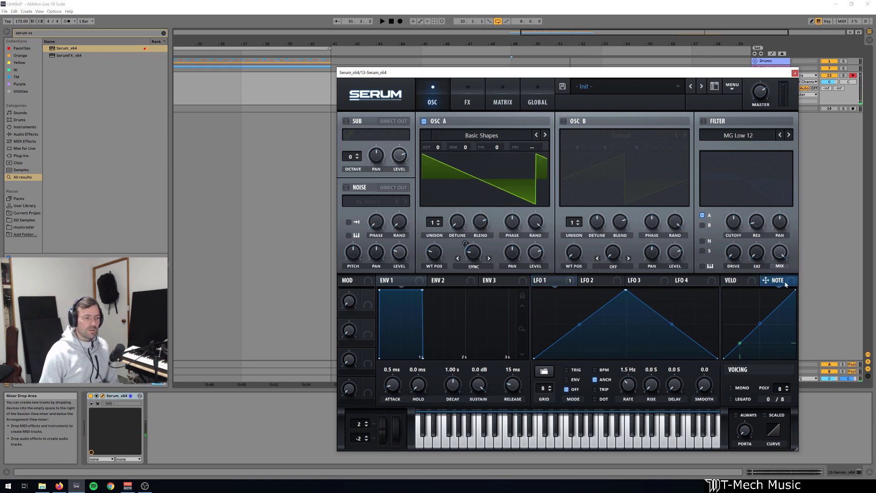
left_click_drag(765, 280, 628, 384)
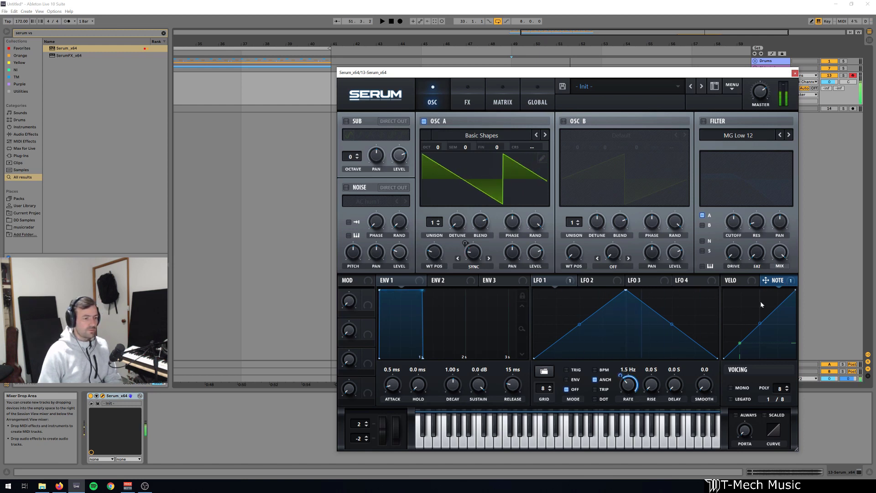
double_click(741, 345)
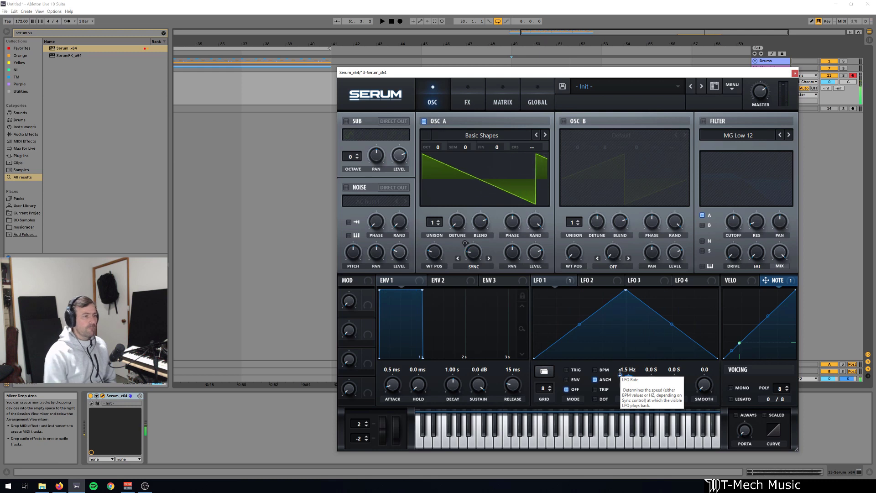
Step: Turn on the filter for oscillator A and change its type to MG Low 24
left_click(703, 122)
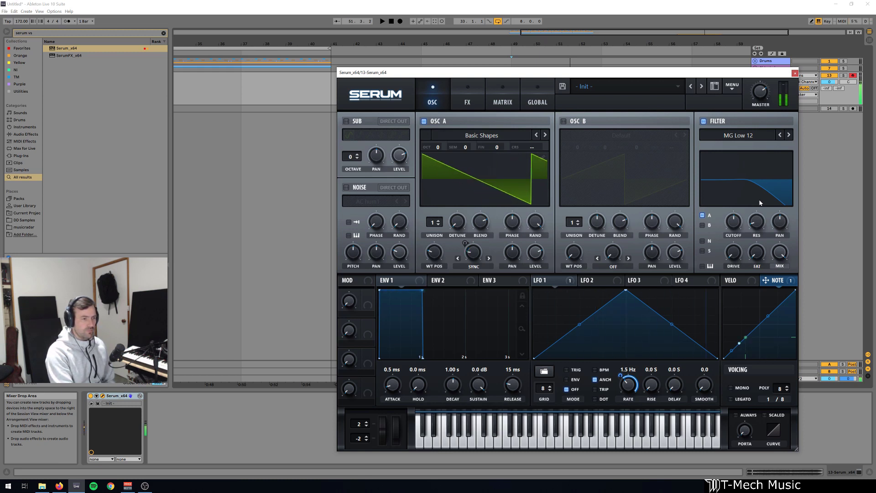
mouse_move(733, 246)
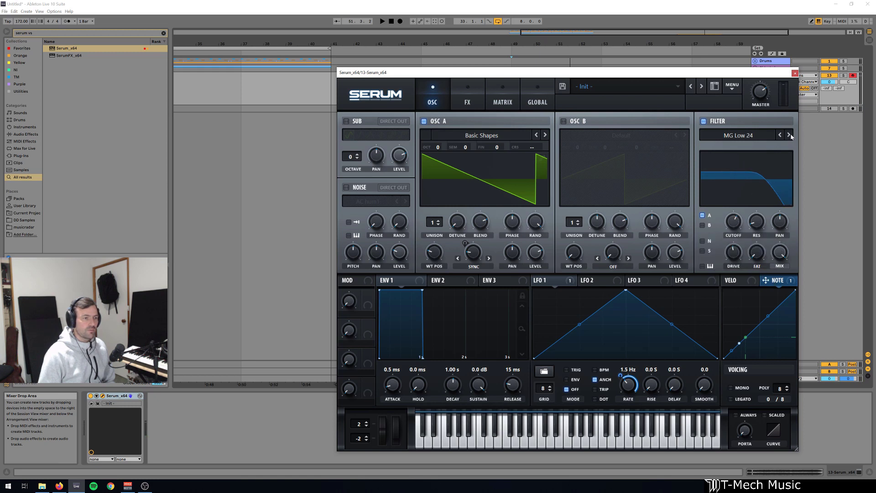
Step: Enable the Distortion effect with the Tube type, and turn off the oscillator-section filter
left_click(467, 97)
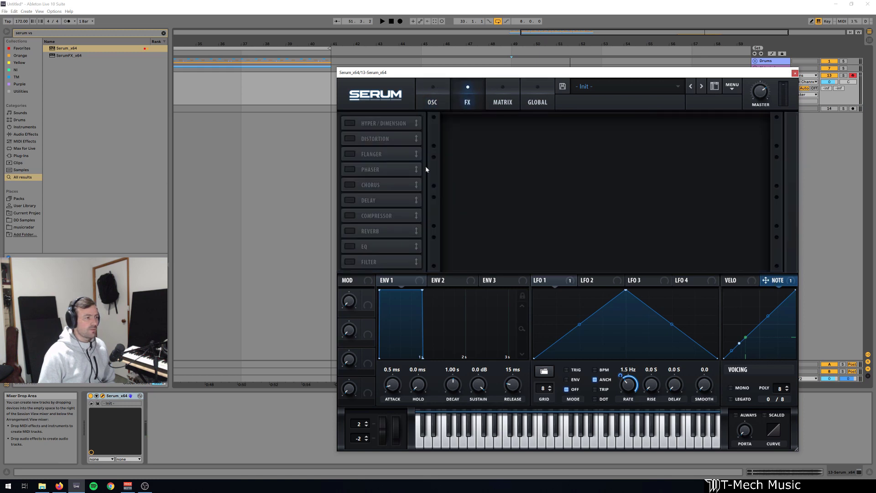
left_click(350, 138)
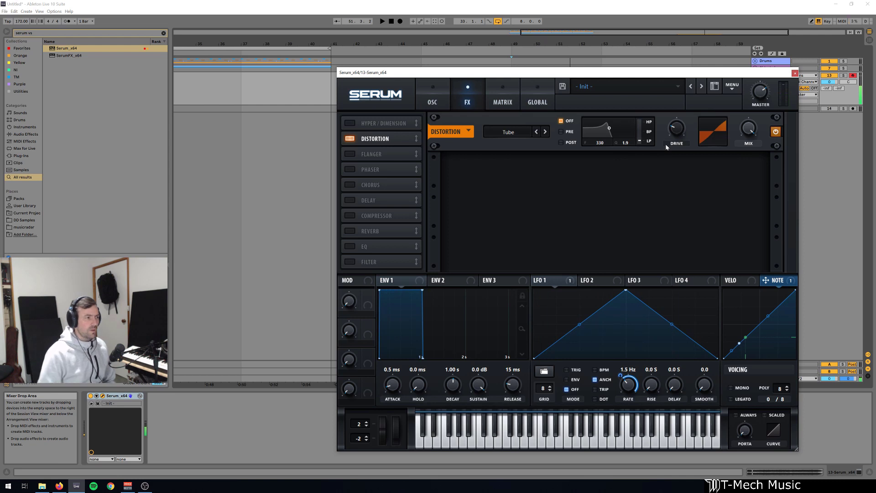
left_click(426, 101)
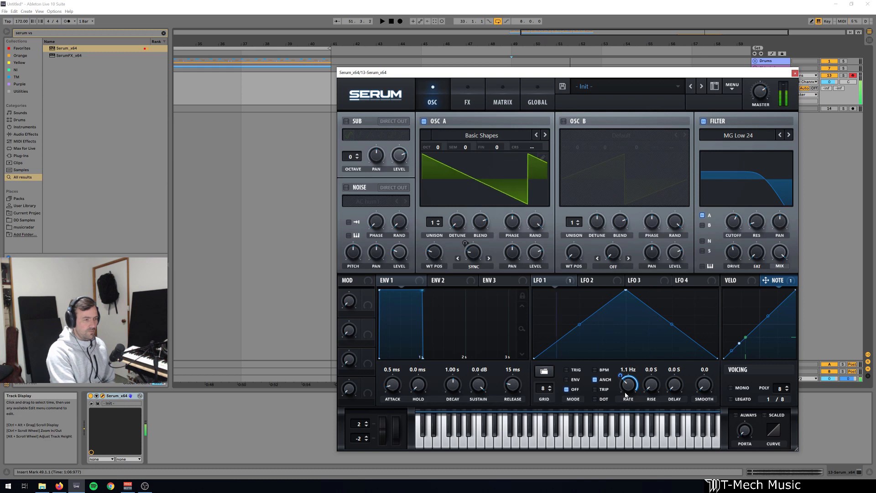
left_click(703, 121)
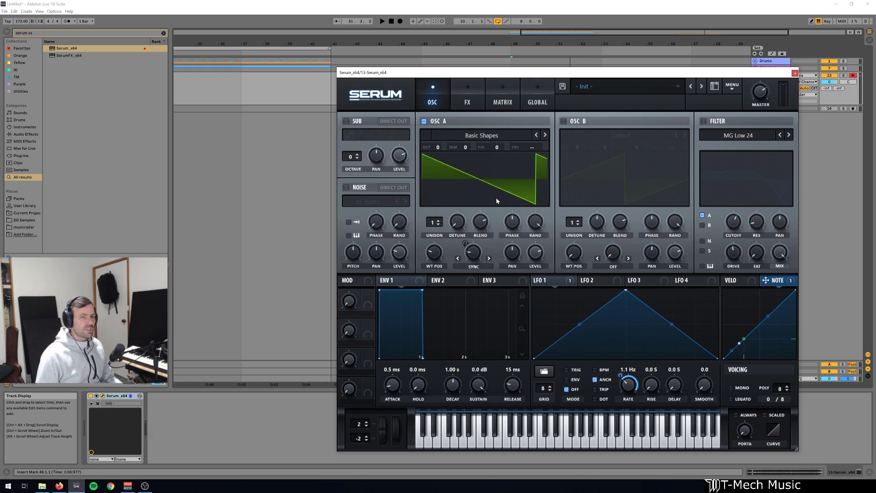
Step: Try the Chorus effect and replace it with Hyper/Dimension, and enable the Compressor in Multiband mode
left_click(467, 102)
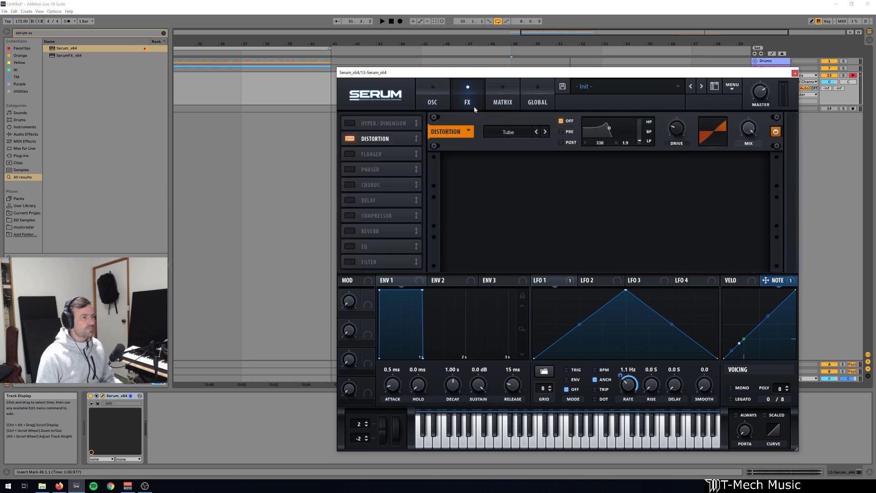
left_click(349, 185)
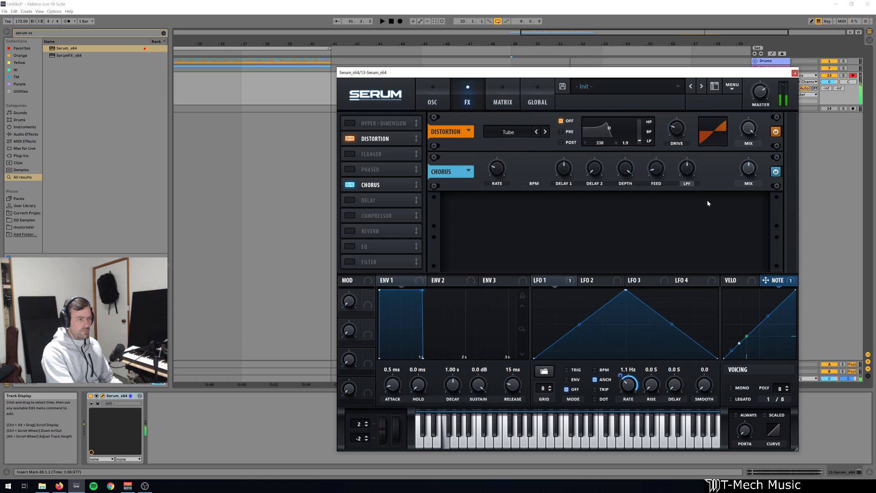
left_click(350, 123)
left_click(350, 185)
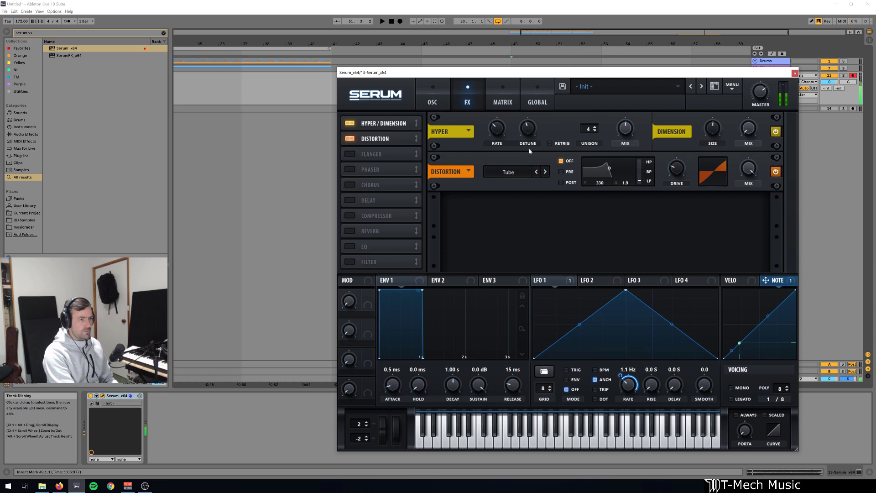
left_click(350, 215)
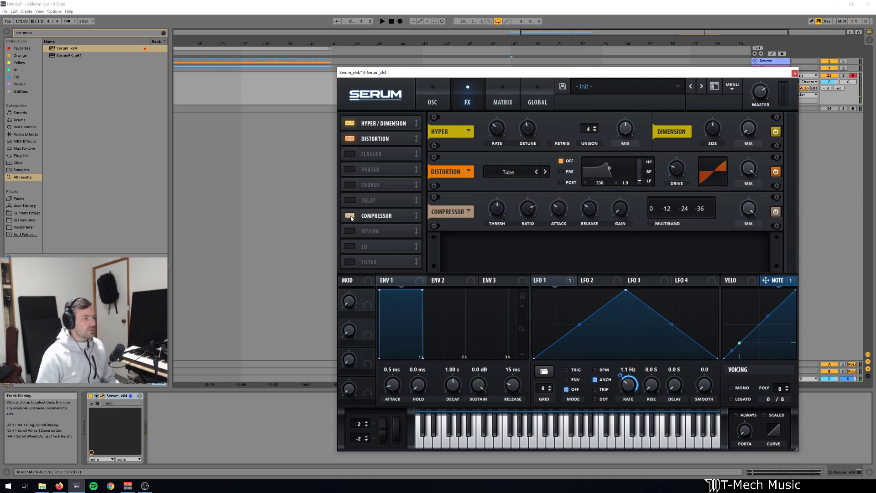
left_click(651, 224)
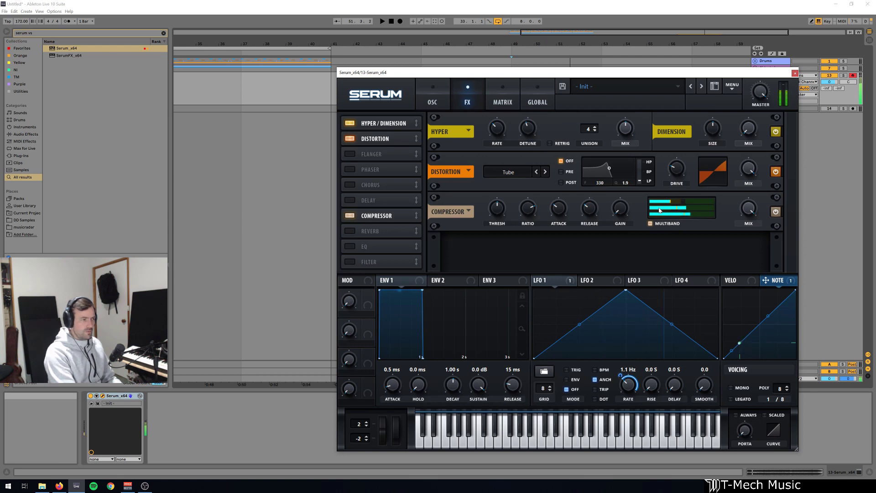
Step: Add an FX filter of type MG Low 24, adjusting its cutoff and assigning Note modulation to that cutoff
left_click(356, 265)
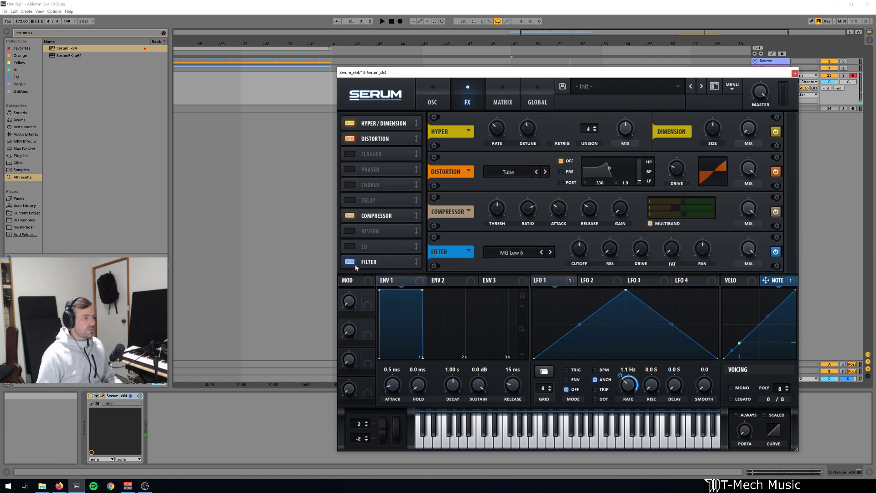
left_click(533, 253)
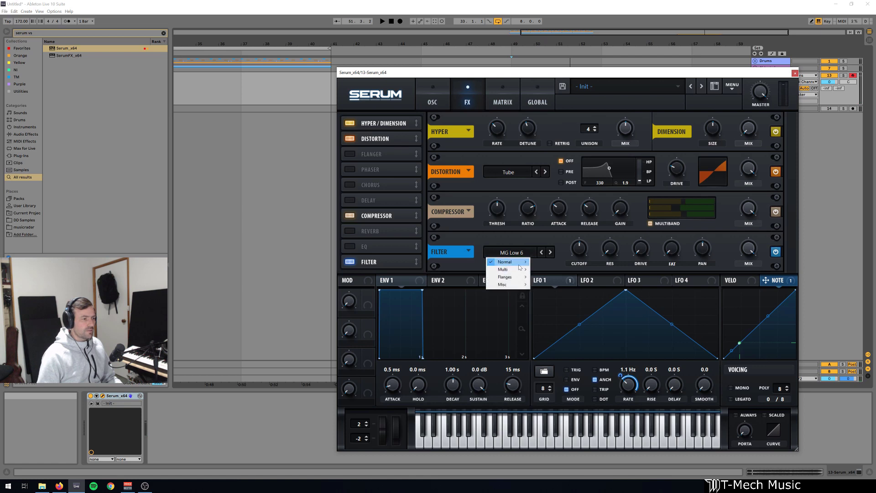
mouse_move(506, 262)
left_click(569, 284)
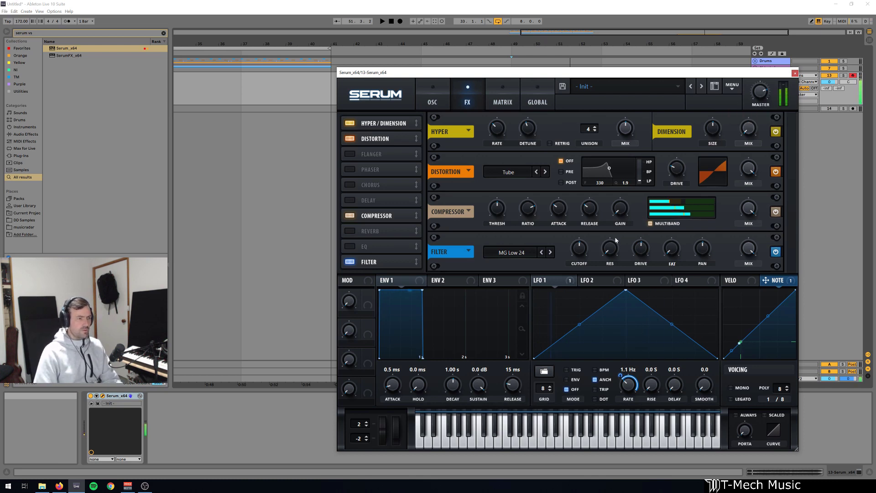
left_click_drag(579, 248, 583, 233)
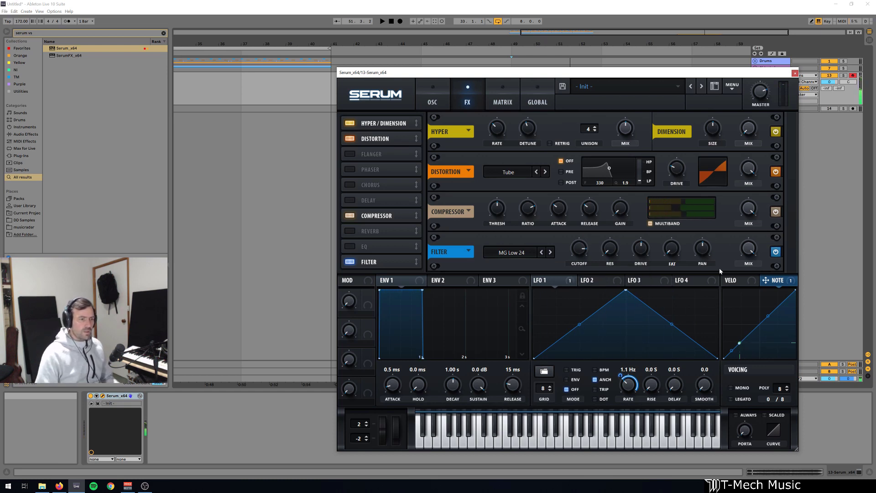
left_click_drag(765, 280, 580, 252)
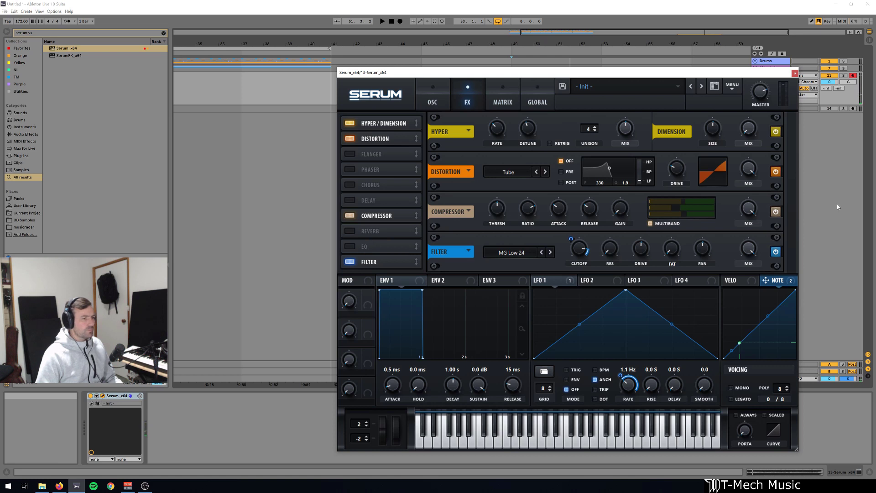
Step: Enable the Reverb effect and move it behind the filter at the end of the effects chain
left_click(349, 231)
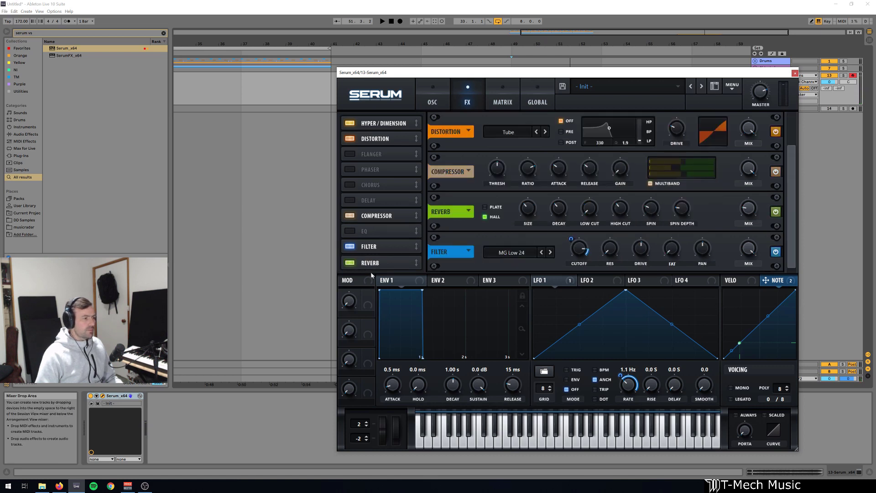
left_click_drag(365, 231, 372, 275)
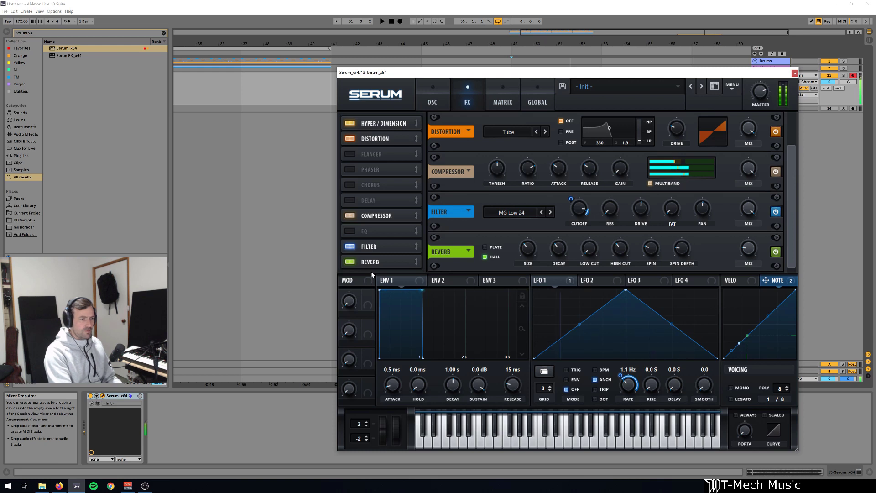
left_click(432, 104)
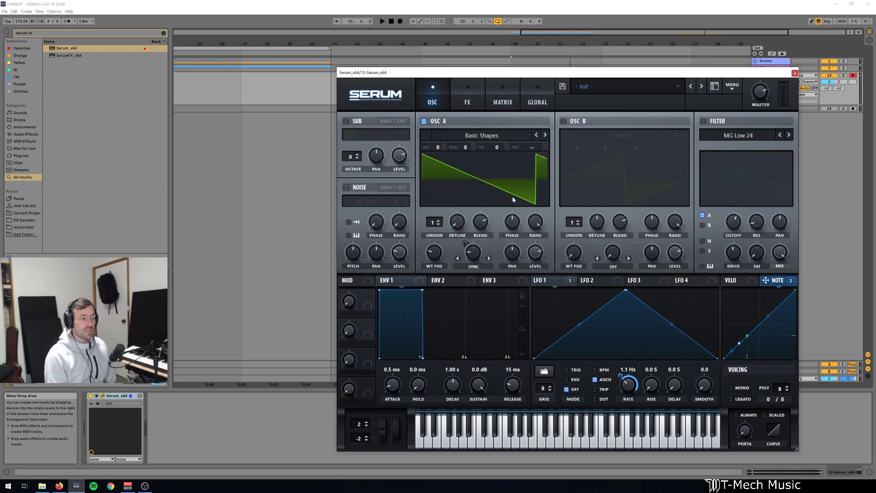
Step: Initialize the preset and load the Basic Shapes wavetable in oscillator A at wavetable position 2
left_click(732, 87)
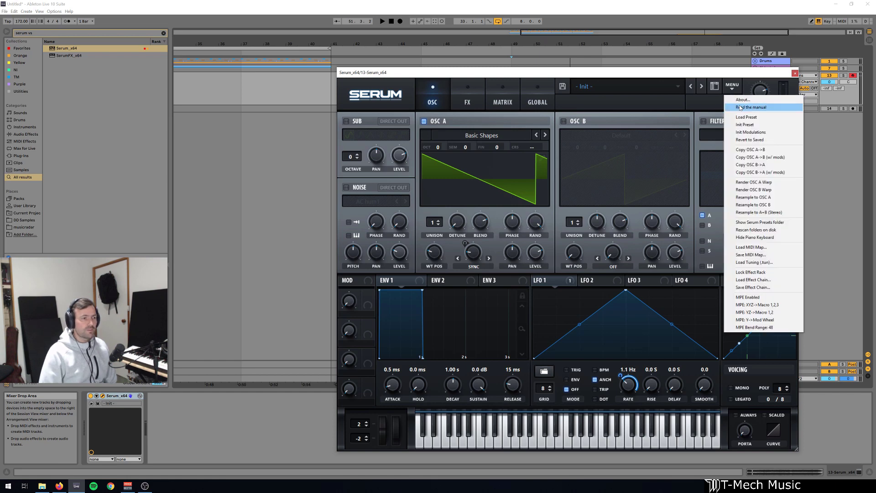
left_click(760, 126)
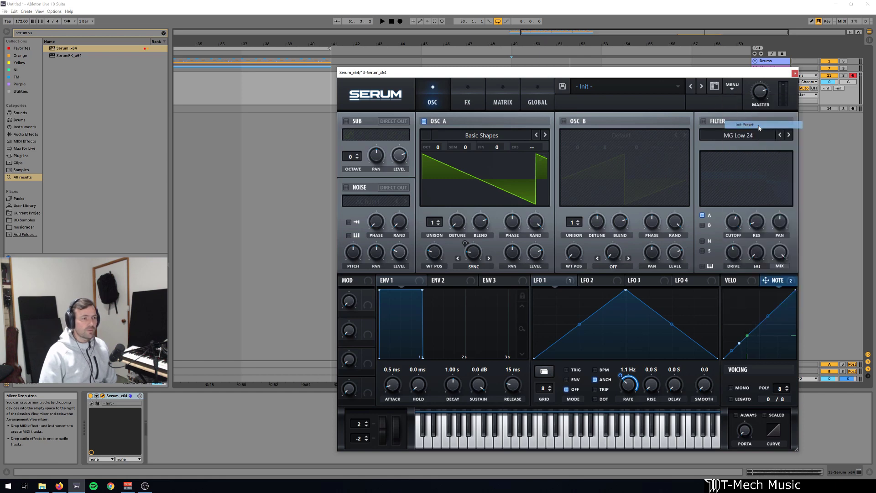
left_click(483, 136)
mouse_move(450, 146)
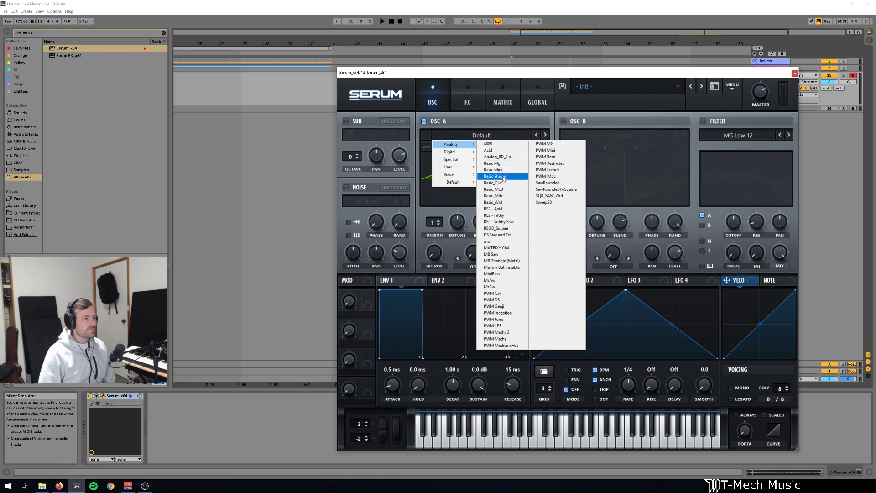
left_click(502, 172)
left_click_drag(440, 252, 442, 233)
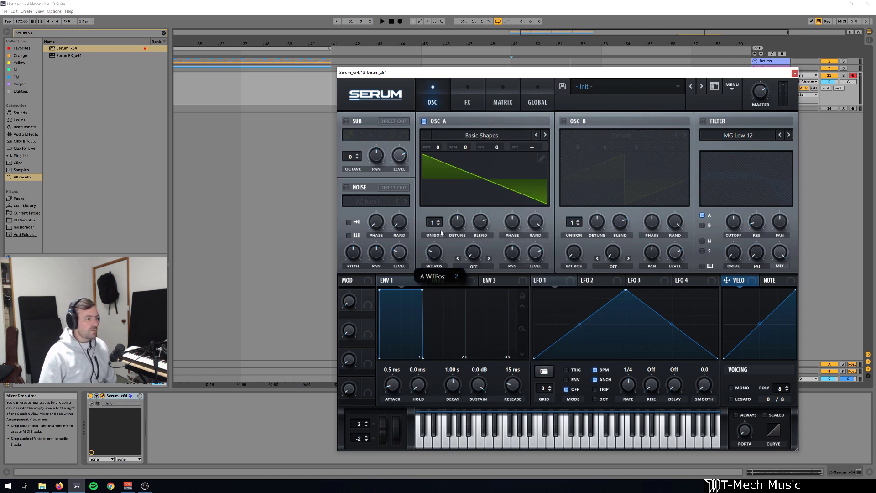
Step: Set oscillator A's warp mode to FM (from B) and turn on oscillator B
left_click(484, 267)
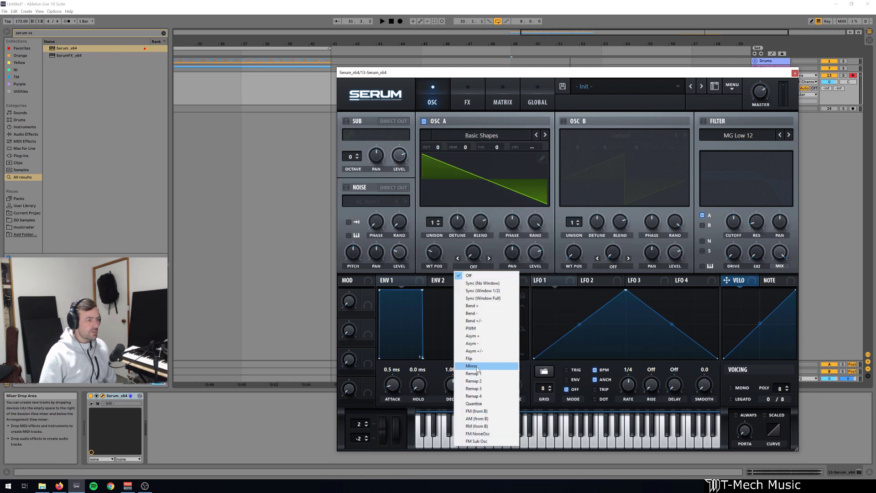
left_click(489, 411)
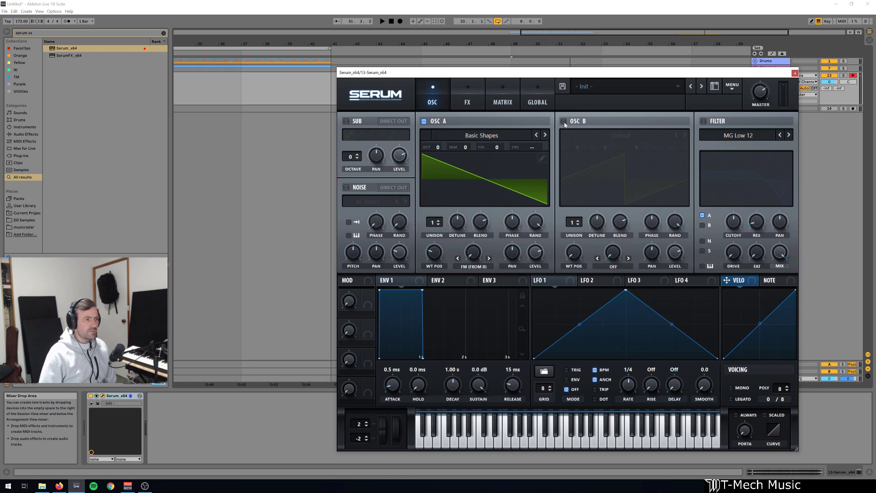
left_click(564, 122)
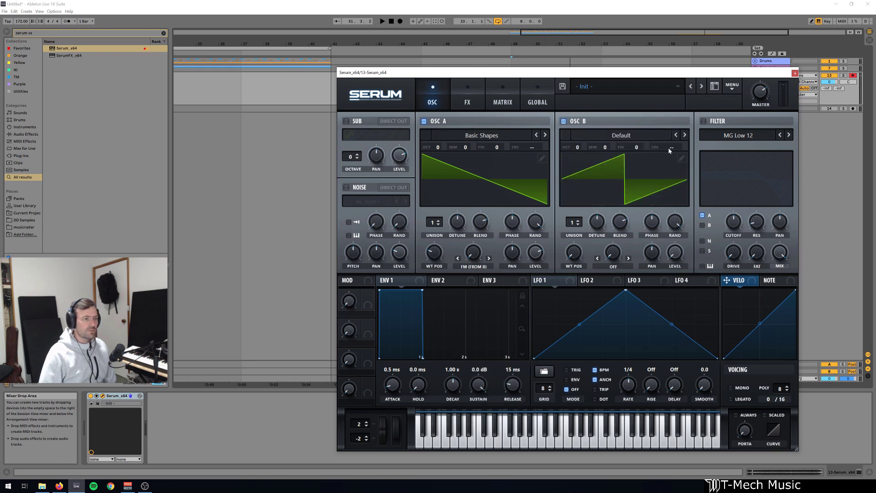
Step: Draw a custom oscillator B waveform in the wavetable editor, with bin 1 at full height and bins 2 and 3 at about half
left_click(681, 159)
left_click(374, 146)
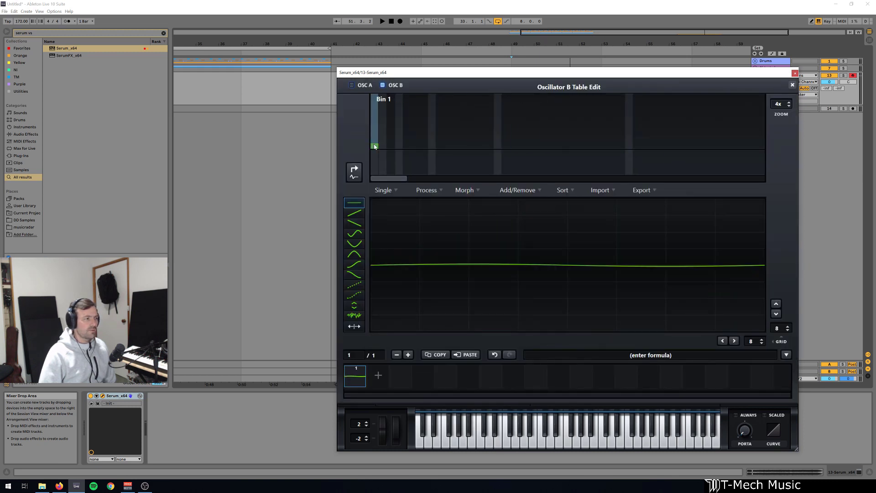
mouse_move(374, 146)
left_mouse_down()
mouse_move(375, 96)
mouse_move(384, 149)
left_mouse_up()
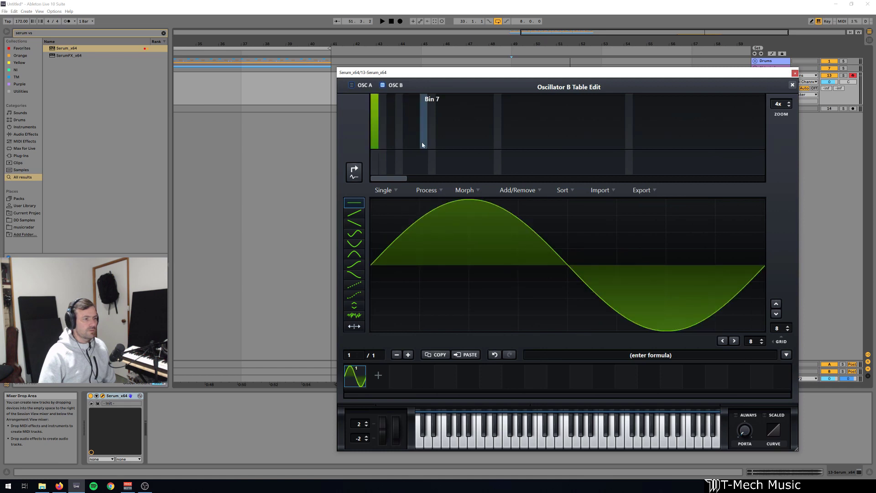
left_click(383, 123)
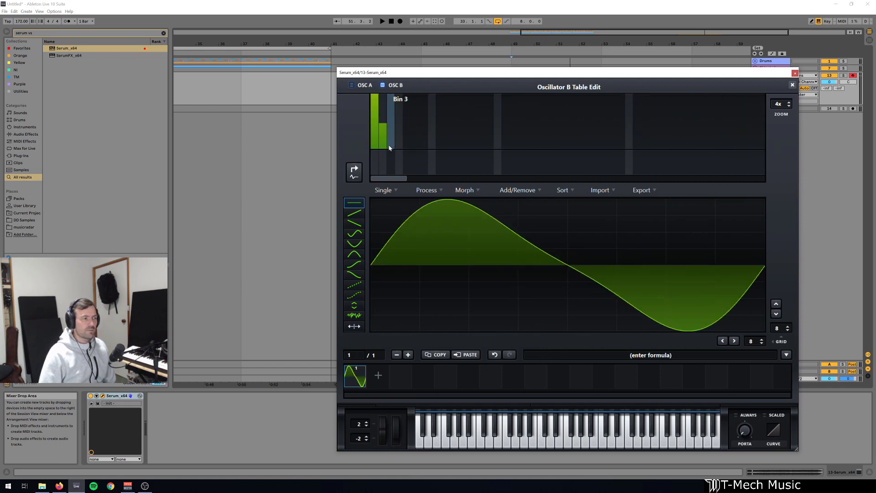
left_click_drag(389, 148, 385, 120)
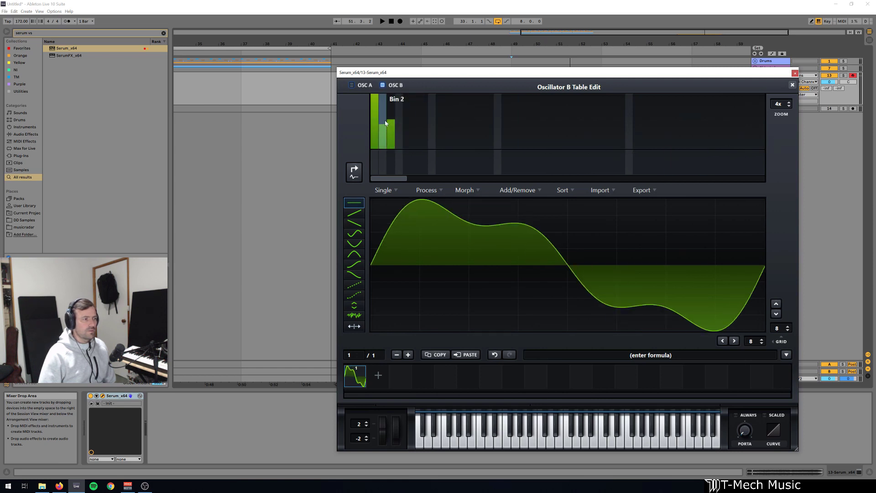
left_click(791, 86)
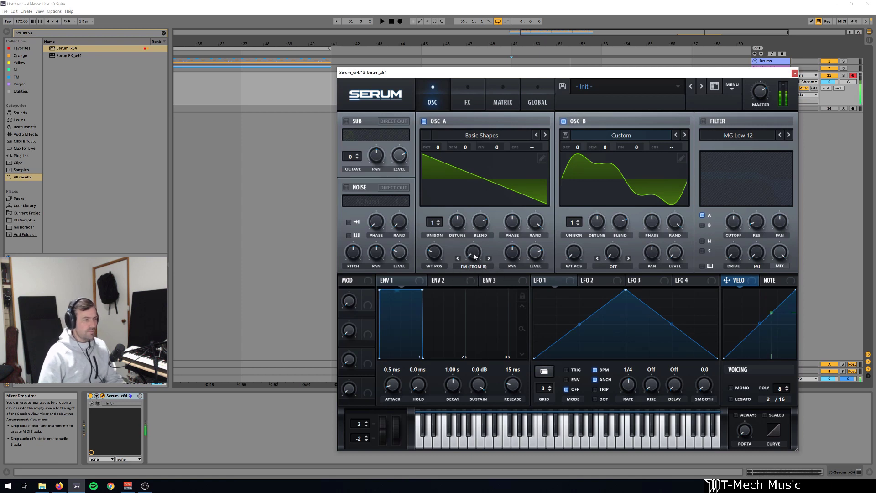
Step: Raise oscillator A's FM amount to about 45% and assign LFO 1 to modulate it
left_click_drag(475, 257, 481, 228)
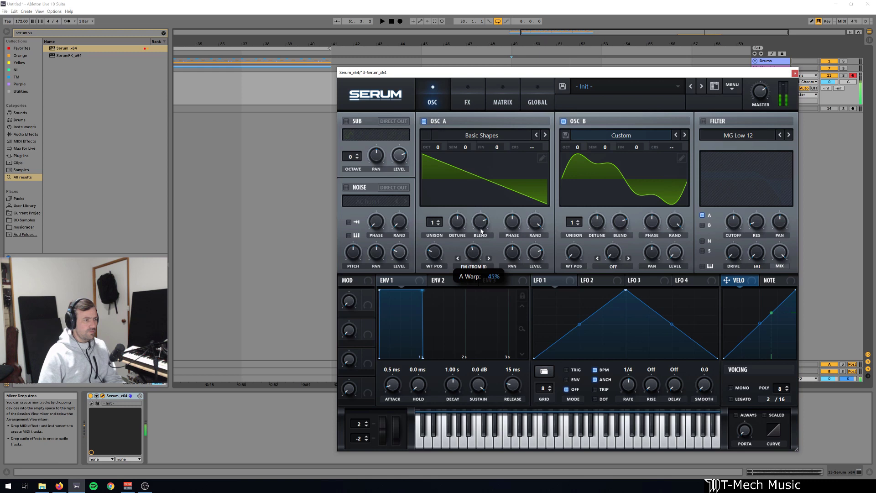
left_click_drag(481, 228, 482, 229)
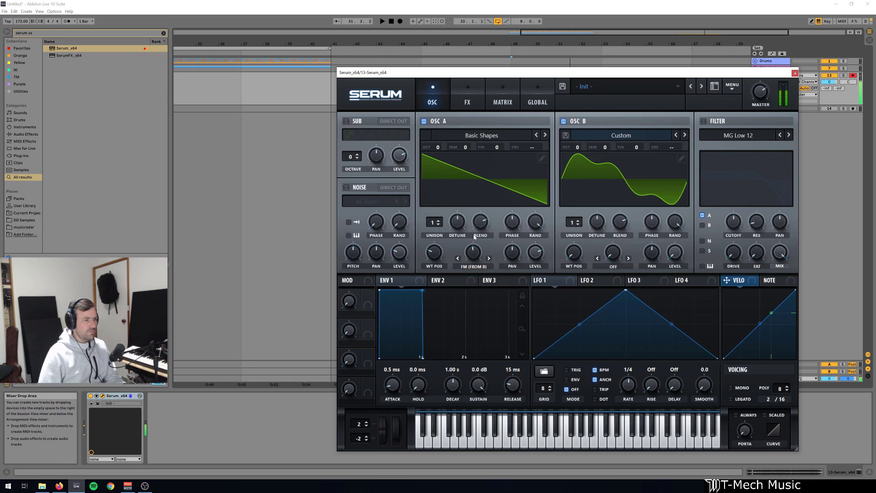
left_click_drag(570, 283, 466, 250)
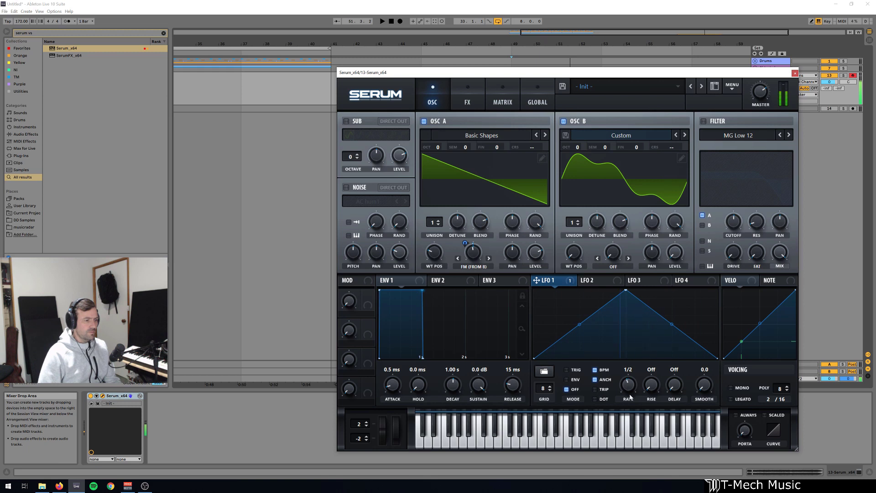
Step: Adjust oscillator A's FM amount and set LFO 1's rate to 2 bar
left_click_drag(631, 397, 631, 400)
mouse_move(465, 243)
left_click_drag(473, 261, 474, 255)
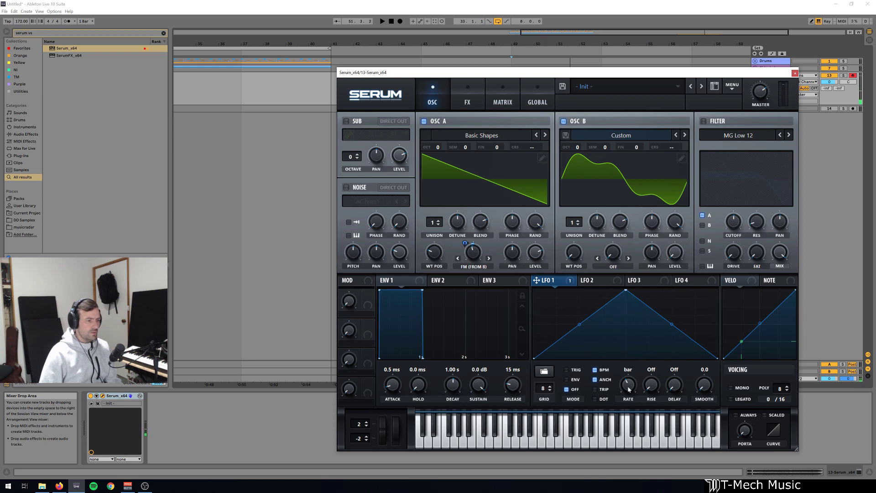
left_click_drag(629, 389, 626, 389)
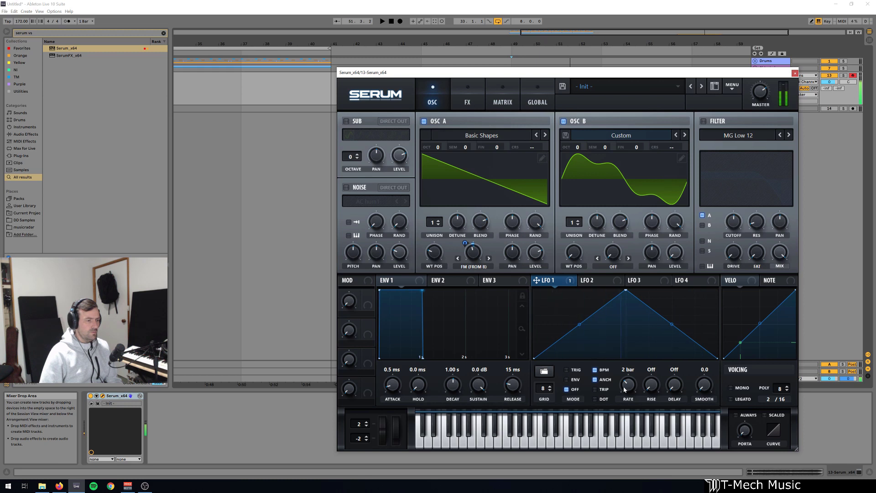
mouse_move(624, 389)
left_mouse_down()
mouse_move(628, 383)
mouse_move(629, 392)
left_mouse_up()
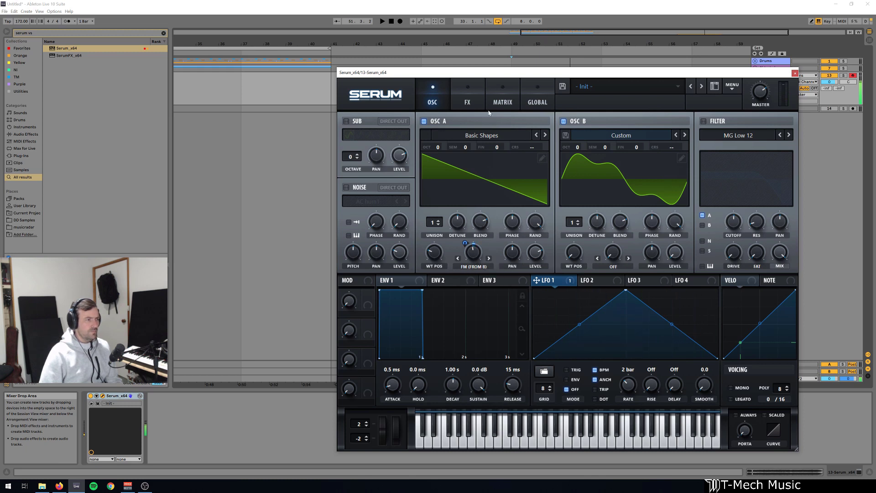
Step: Enable the Hyper/Dimension effect and raise the Hyper detune
left_click(467, 96)
left_click(349, 124)
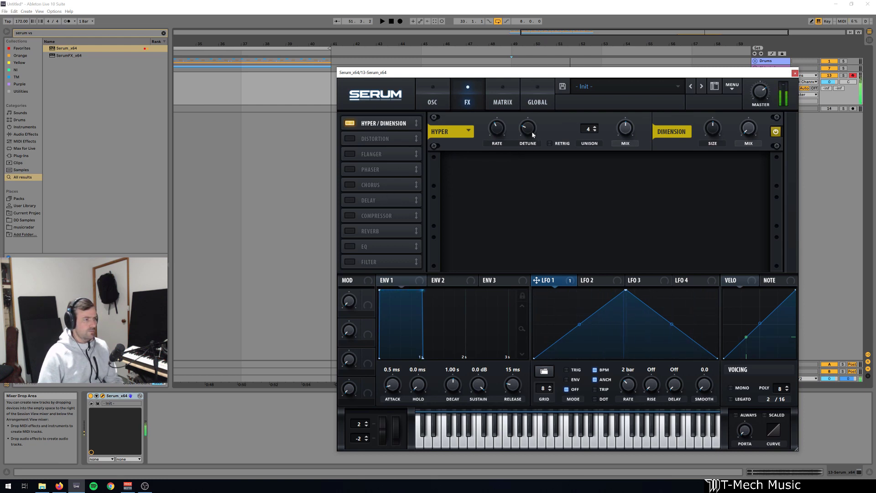
left_click_drag(533, 134, 497, 176)
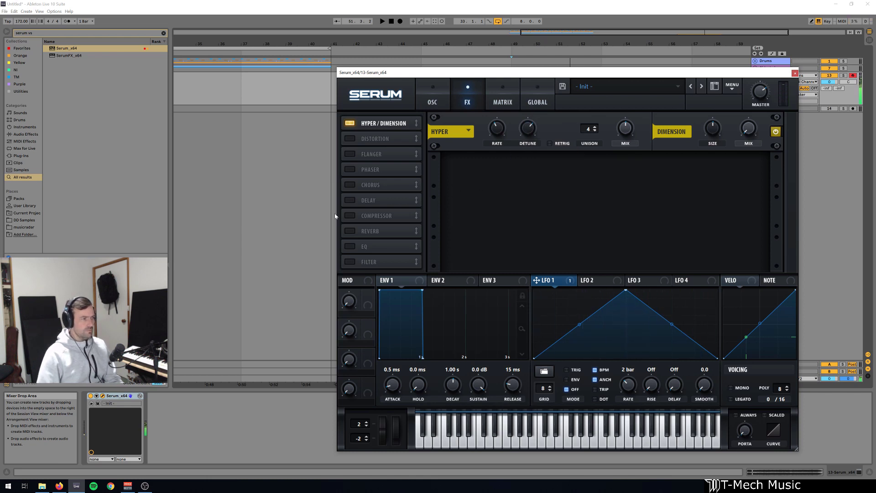
Step: Enable the MG Low 12 filter on oscillator A, adjust its cutoff, set its drive to about 69%, and adjust the master level
left_click(441, 89)
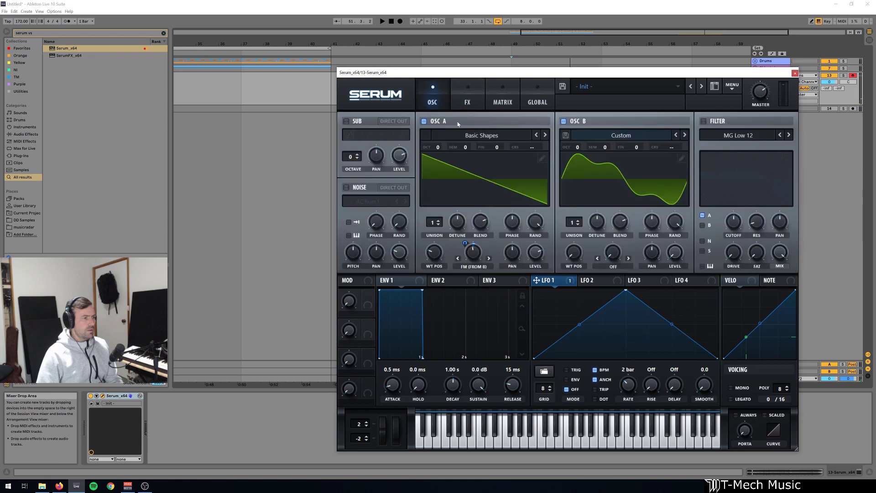
left_click(703, 121)
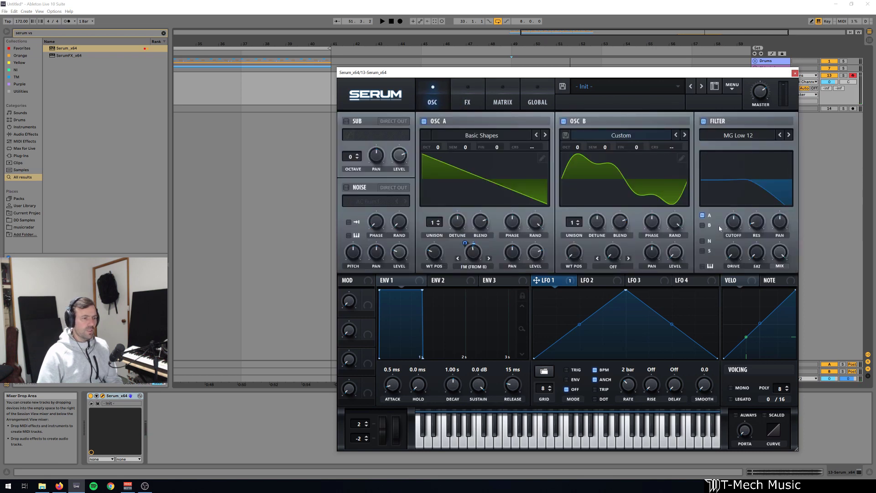
mouse_move(733, 223)
left_mouse_down()
mouse_move(734, 210)
mouse_move(735, 232)
left_mouse_up()
left_click_drag(760, 91, 758, 105)
left_click_drag(731, 253, 734, 229)
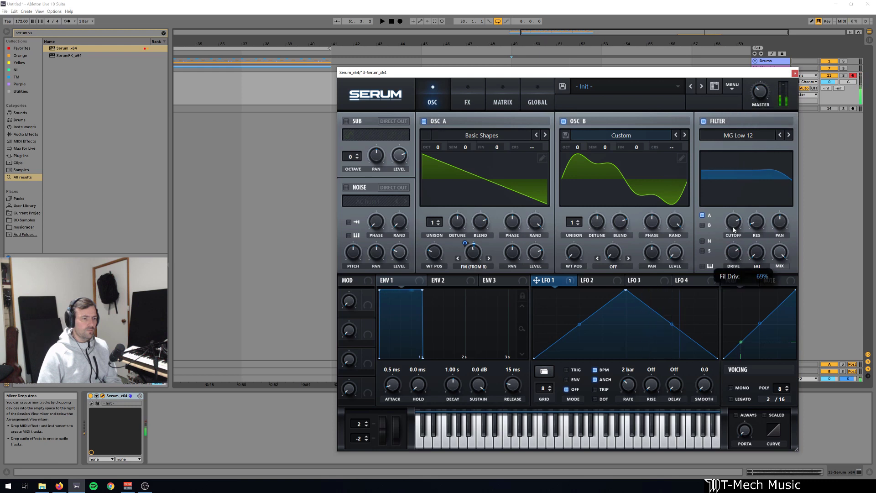
left_click_drag(760, 97, 760, 93)
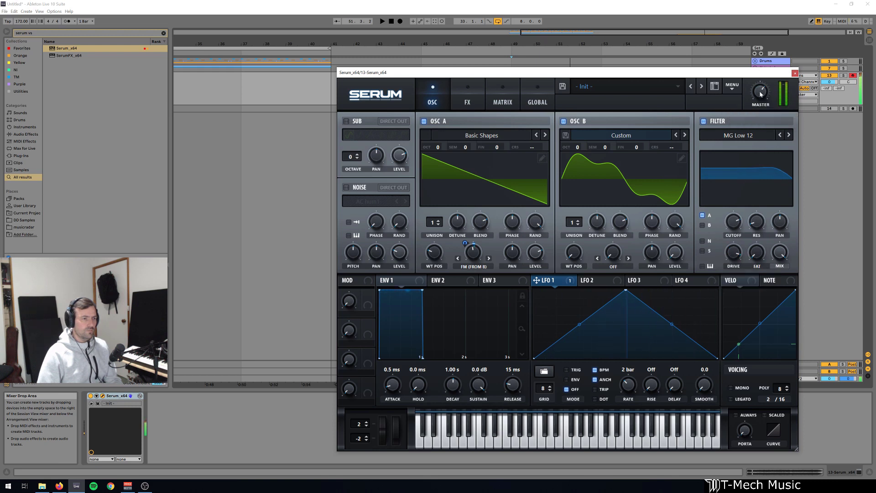
Step: Assign Note and LFO 1 as modulators of the filter cutoff and fine-tune the cutoff
mouse_move(733, 222)
left_mouse_down()
mouse_move(737, 264)
mouse_move(735, 223)
left_mouse_up()
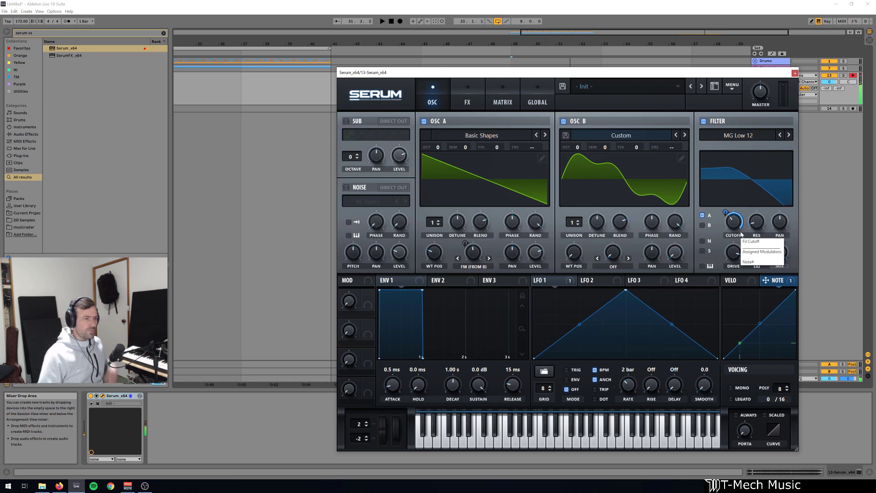
left_click(727, 228)
left_click_drag(727, 228, 728, 228)
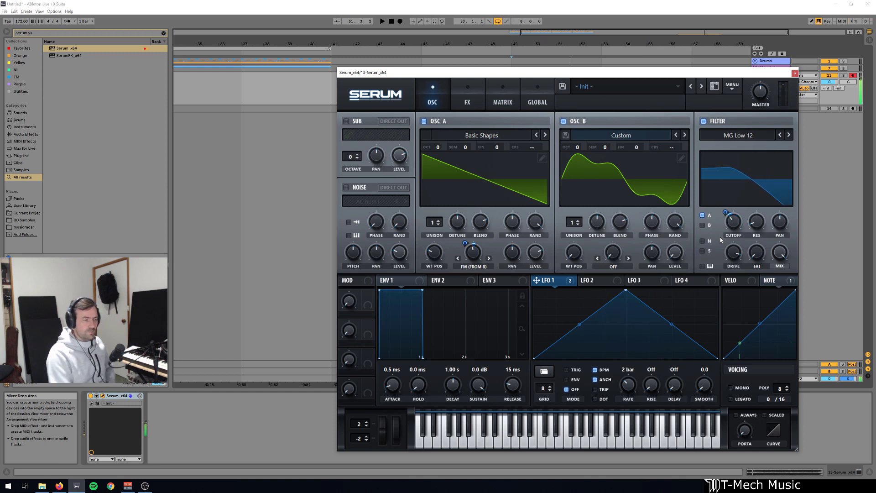
Step: Disable BPM sync for LFO 1, assign Note to modulate its rate, and set the rate to 0.8 Hz
mouse_move(779, 284)
left_mouse_down()
mouse_move(629, 383)
mouse_move(771, 280)
left_mouse_up()
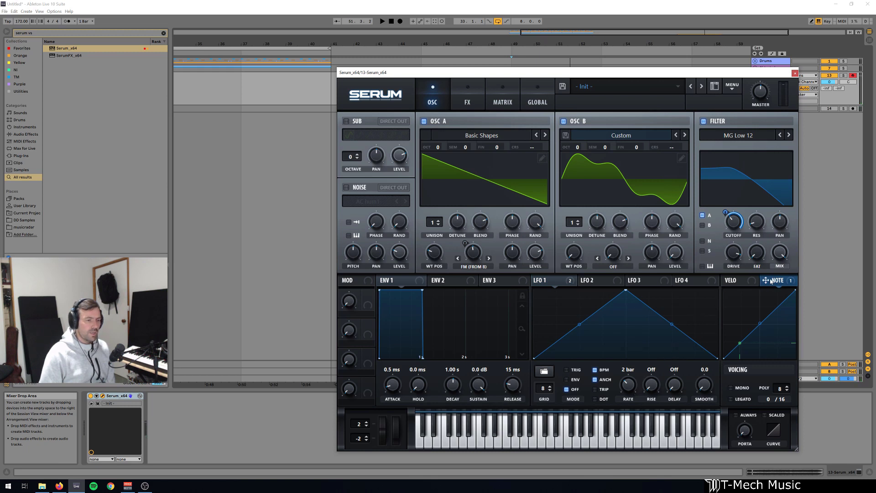
left_click(599, 372)
left_click_drag(781, 283, 628, 386)
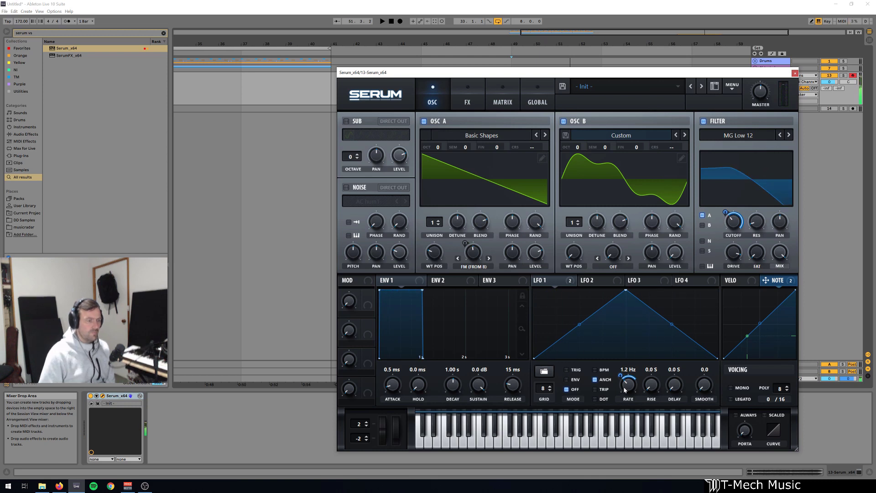
mouse_move(621, 381)
mouse_move(621, 385)
left_mouse_down()
mouse_move(627, 393)
mouse_move(622, 372)
left_mouse_up()
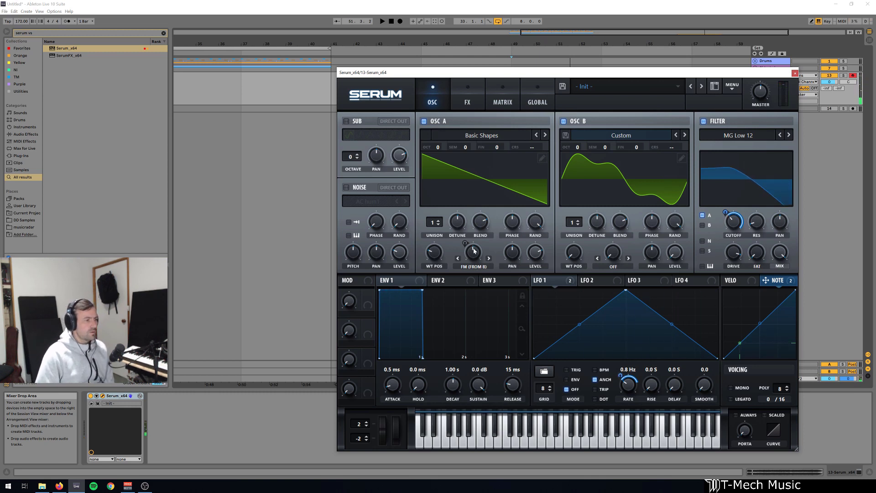
Step: Adjust LFO 1's modulation depth on oscillator A's FM amount and set oscillator B's fine tuning to 6
mouse_move(475, 252)
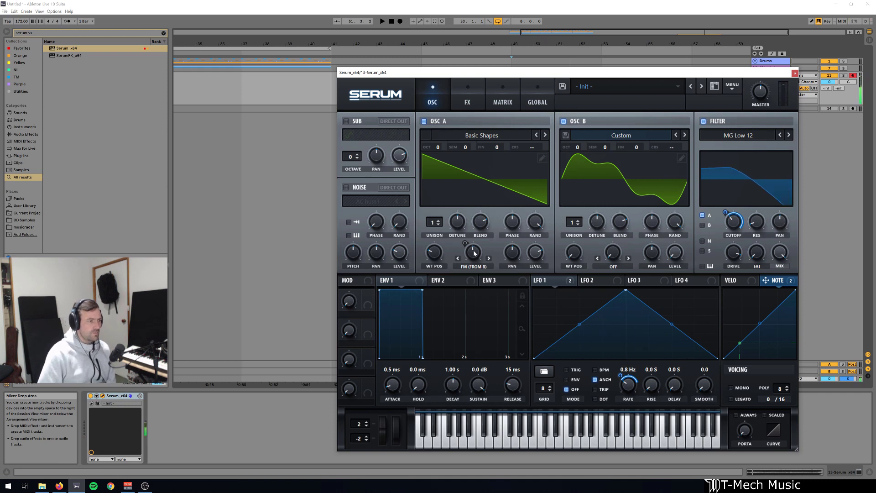
left_click(560, 281)
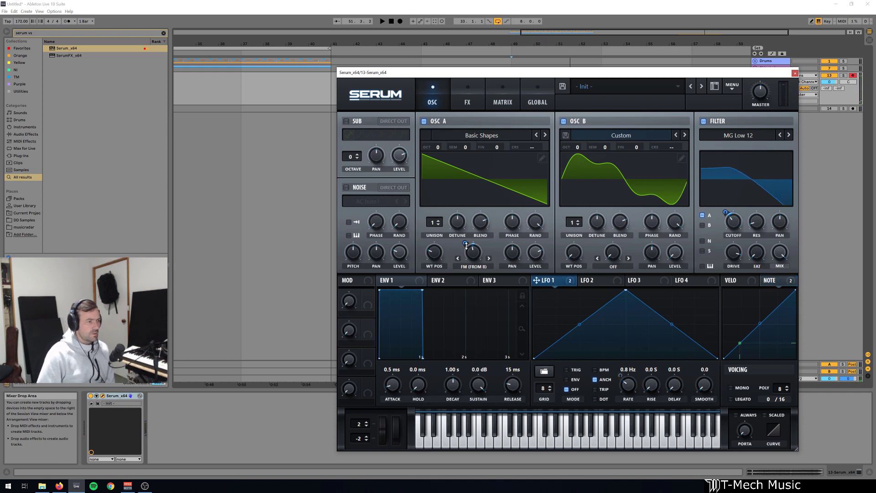
left_click_drag(466, 245, 466, 238)
mouse_move(635, 147)
left_mouse_down()
mouse_move(628, 158)
mouse_move(639, 151)
mouse_move(641, 158)
left_mouse_up()
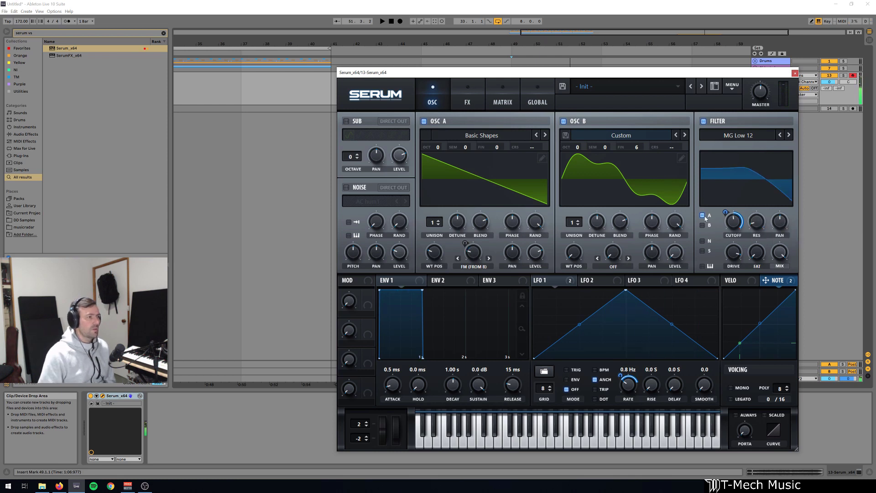
Step: Add a Diode 1 distortion with drive at about 51% and a compressor in multiband mode to the effects
left_click(467, 101)
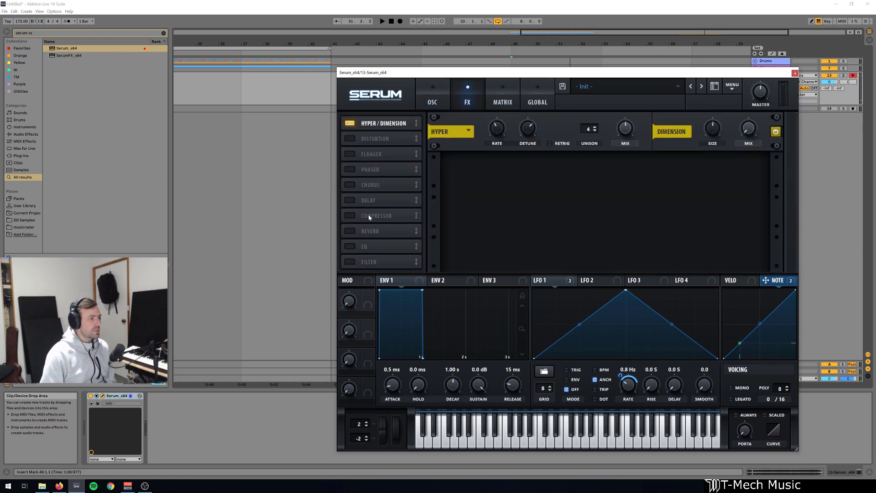
left_click(348, 138)
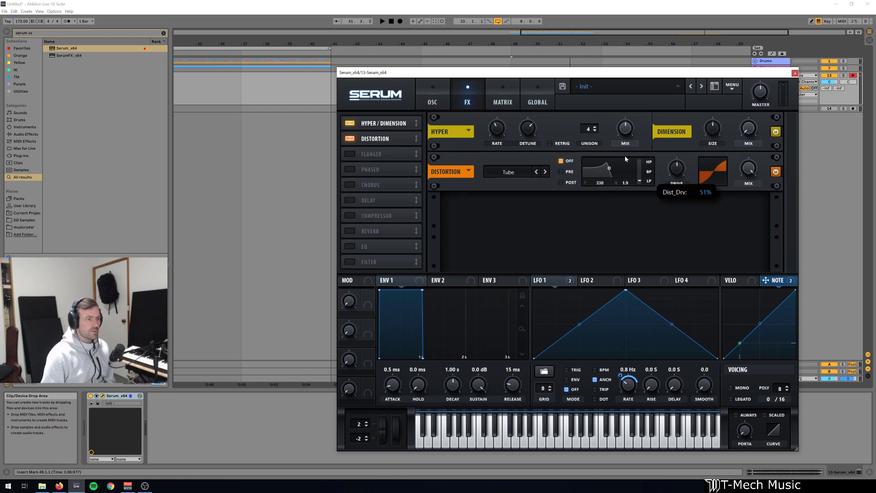
left_click(515, 176)
left_click(514, 206)
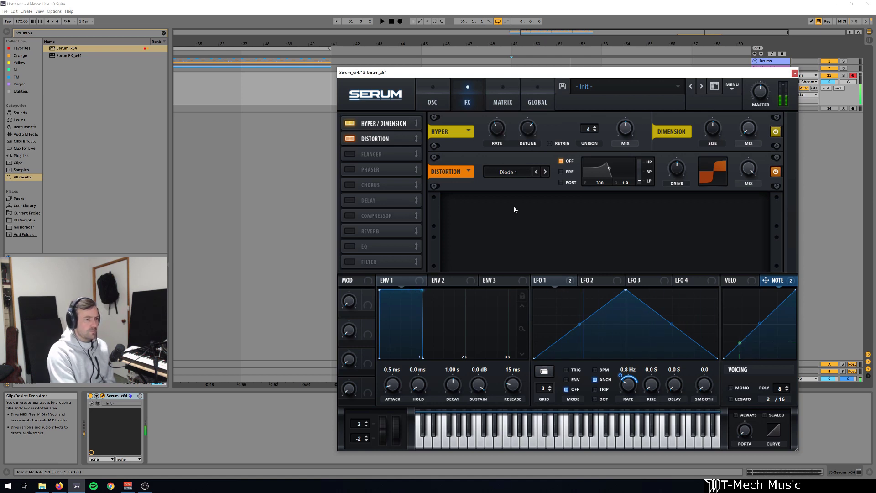
left_click(376, 216)
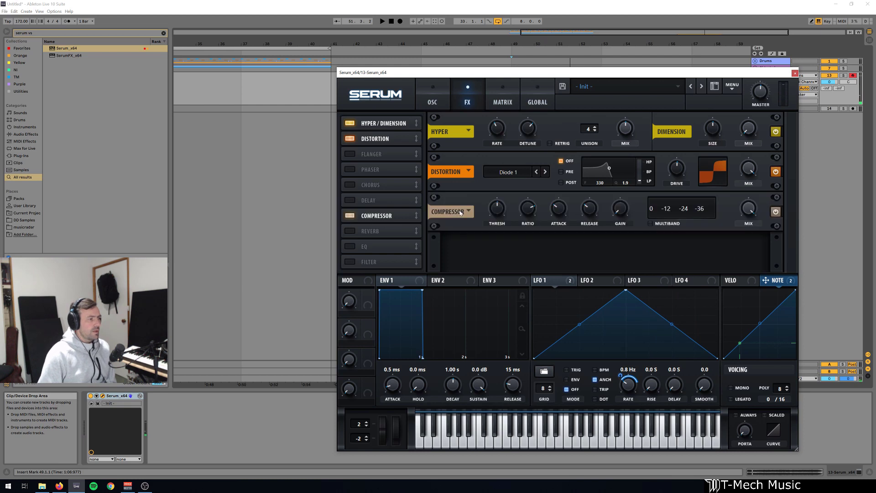
left_click(651, 224)
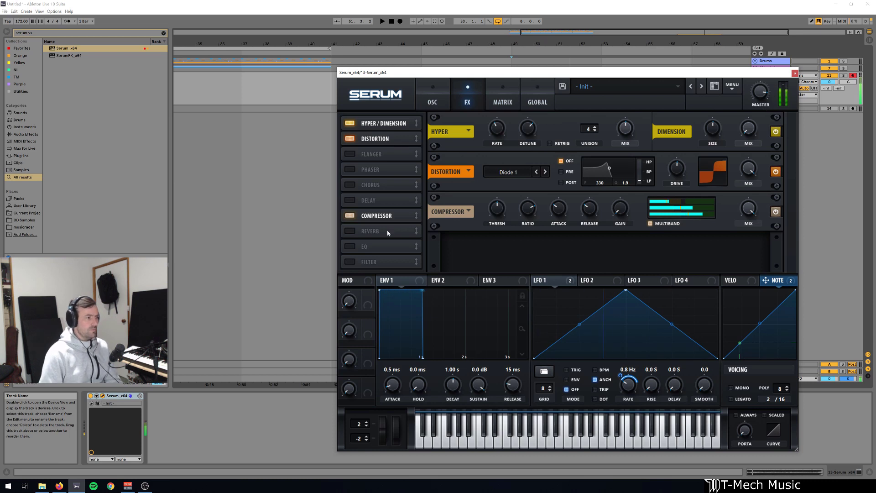
Step: Enable the MG Low 6 filter effect, adjust its cutoff, and assign LFO 1 and Note to modulate that cutoff
left_click(350, 261)
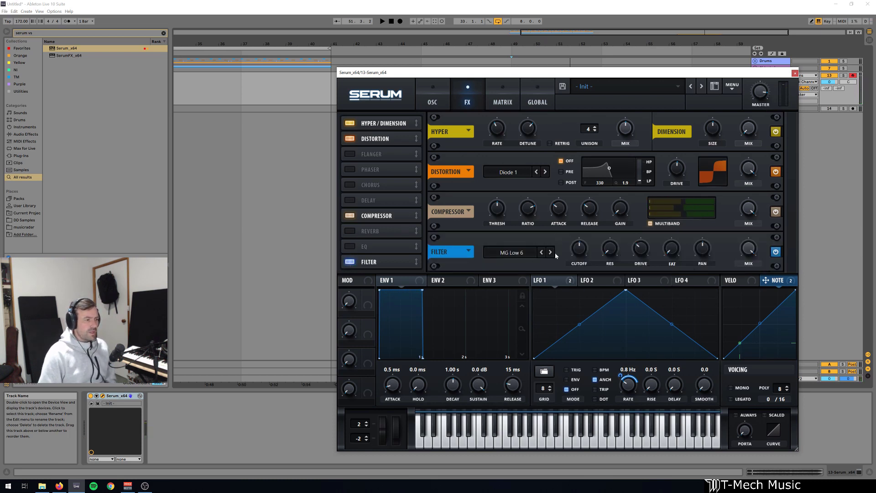
left_click_drag(578, 251, 582, 242)
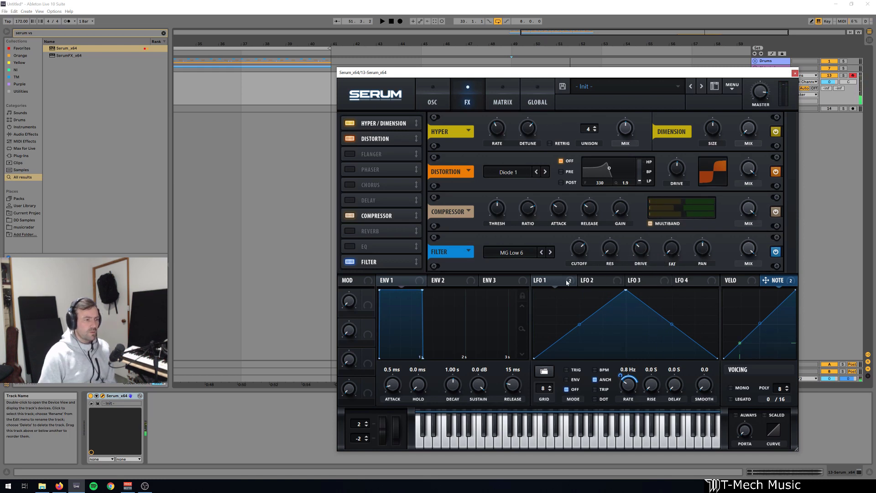
left_click_drag(567, 283, 579, 249)
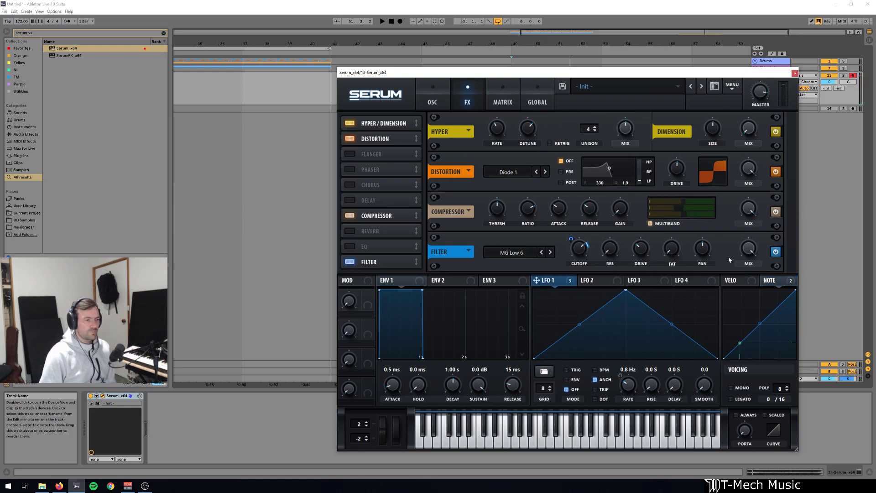
left_click_drag(773, 280, 584, 252)
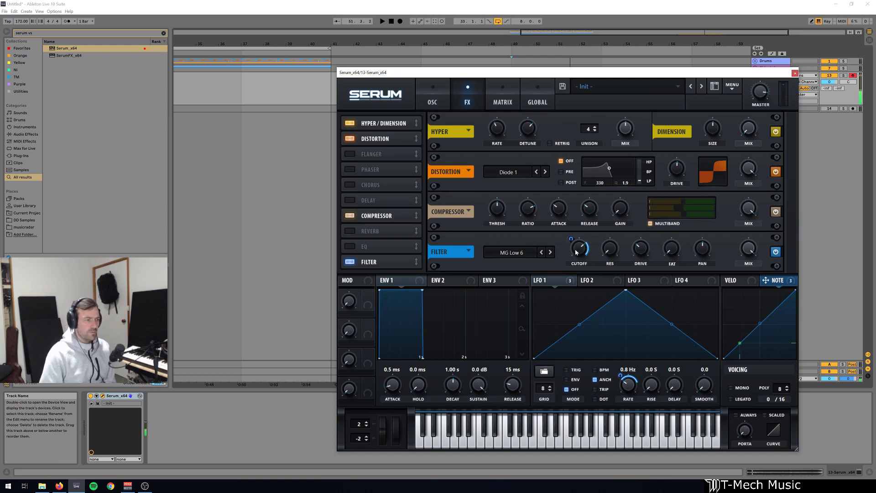
left_click_drag(577, 252, 579, 268)
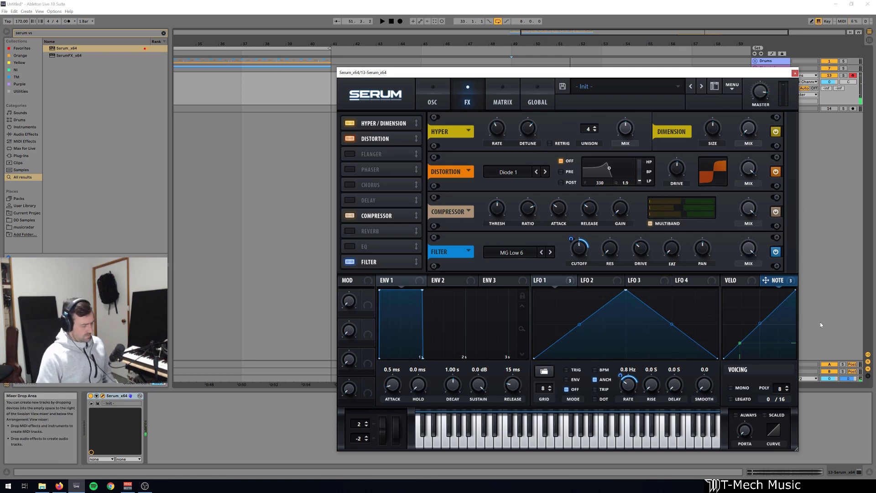
Step: Set the voicing to mono with legato and return to the oscillator view
left_click(737, 388)
left_click(739, 400)
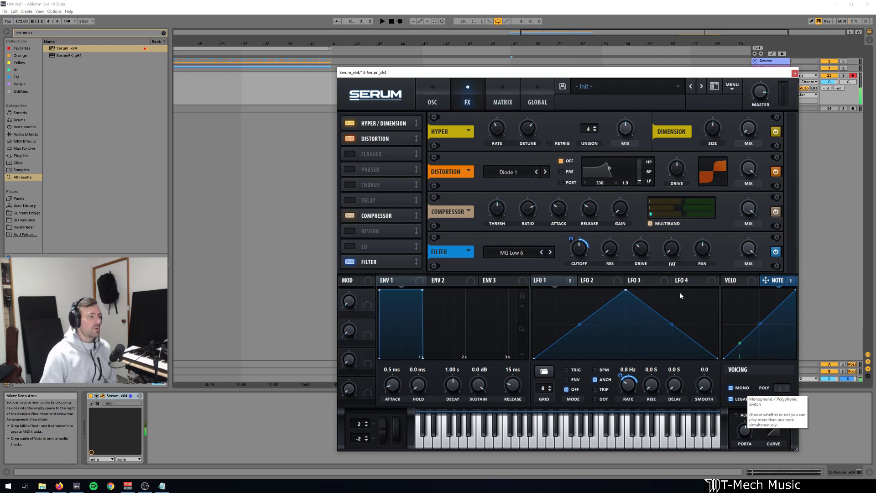
left_click(437, 104)
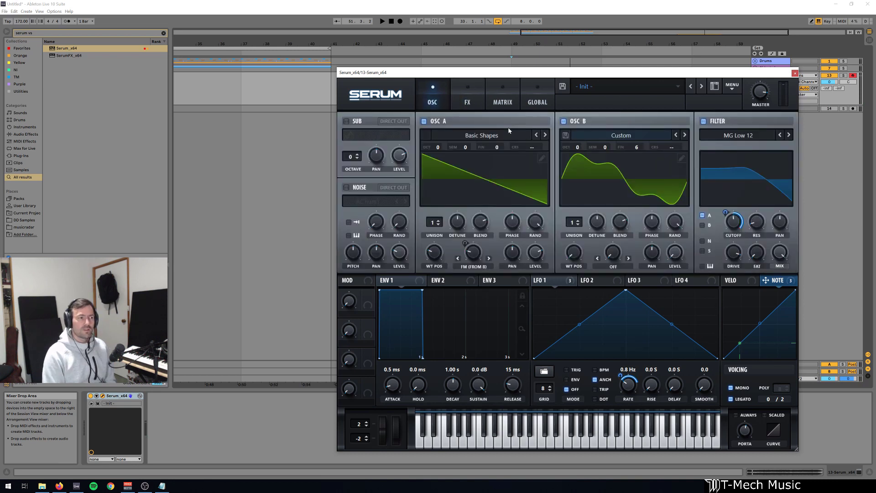